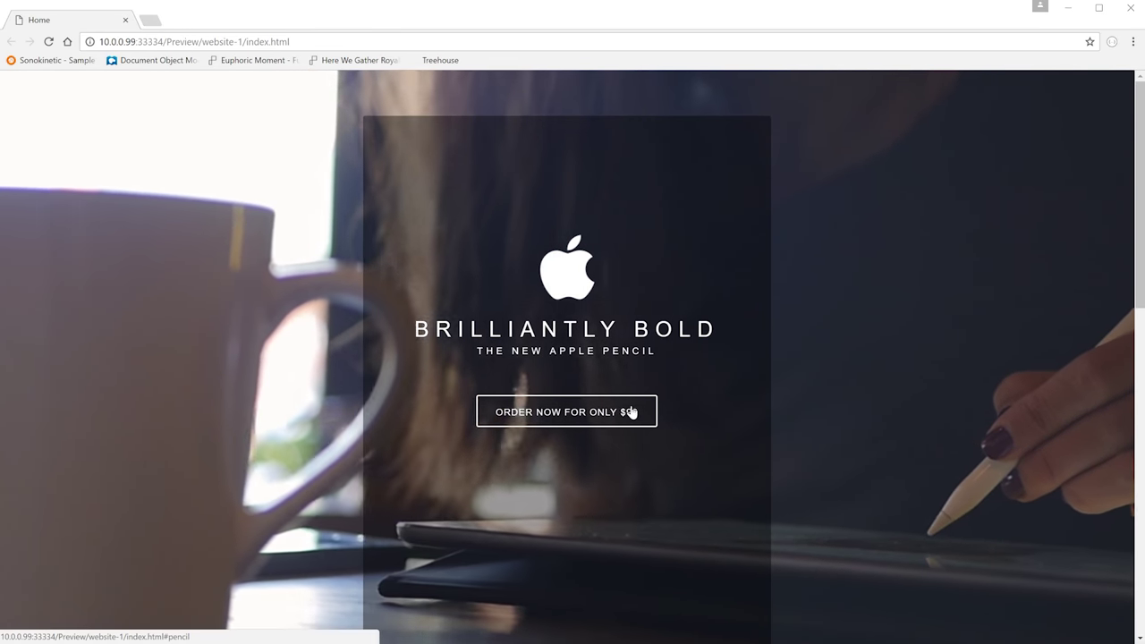
Step: Jump to the $99.00 Apple Pencil section in Chrome's preview, then return to Muse
left_click(523, 407)
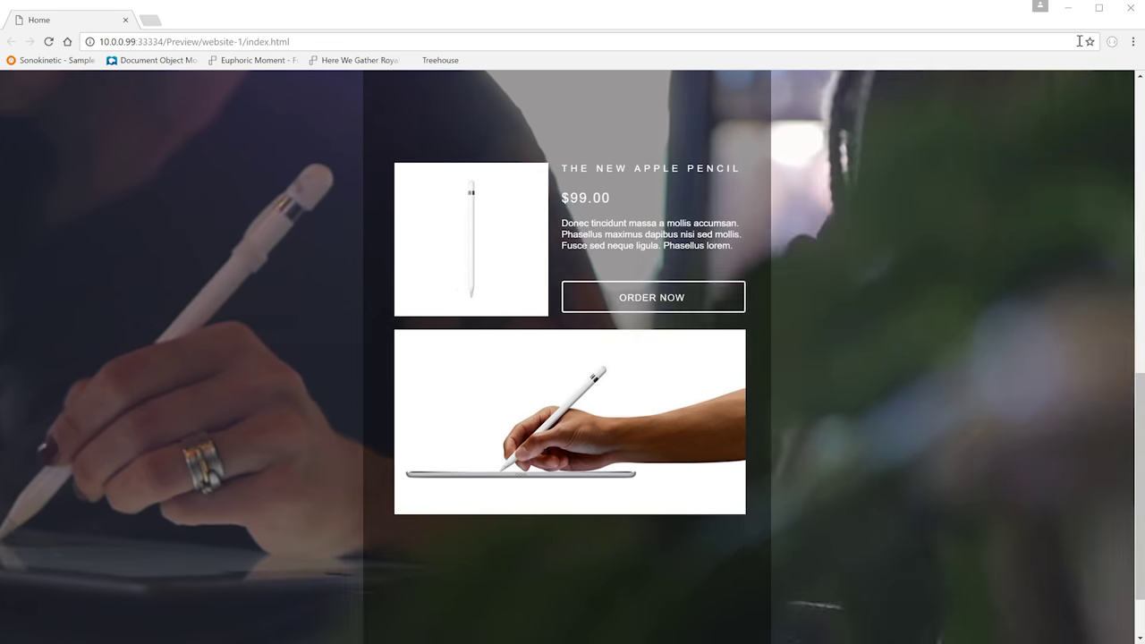
left_click(1067, 7)
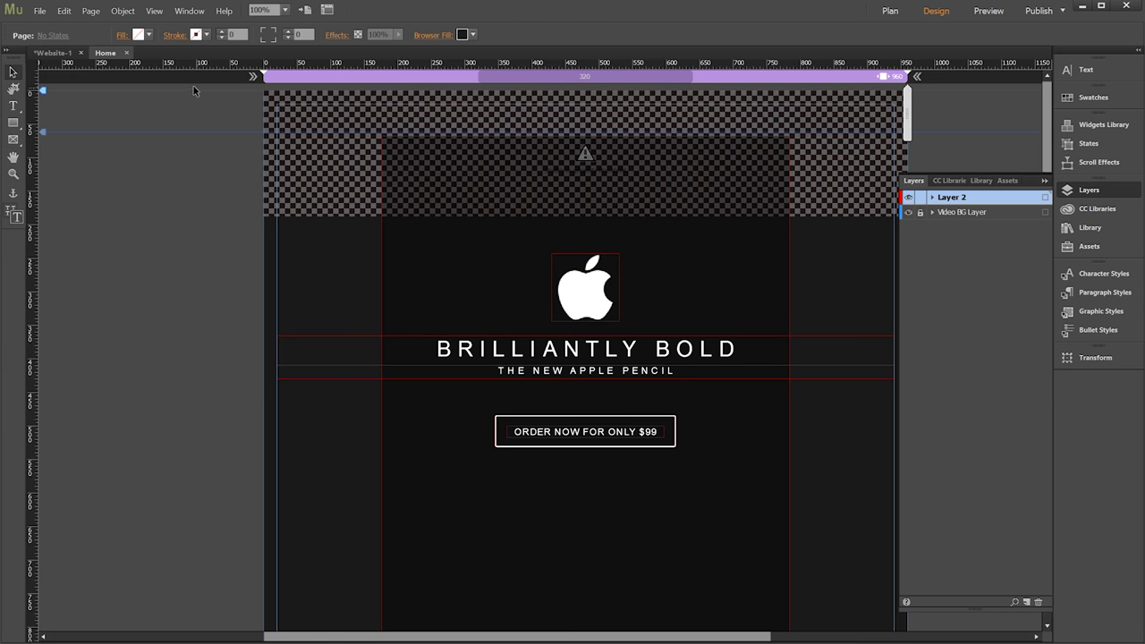
Step: Create Website-2 as a fluid-width site with a 960 max page width
left_click(41, 13)
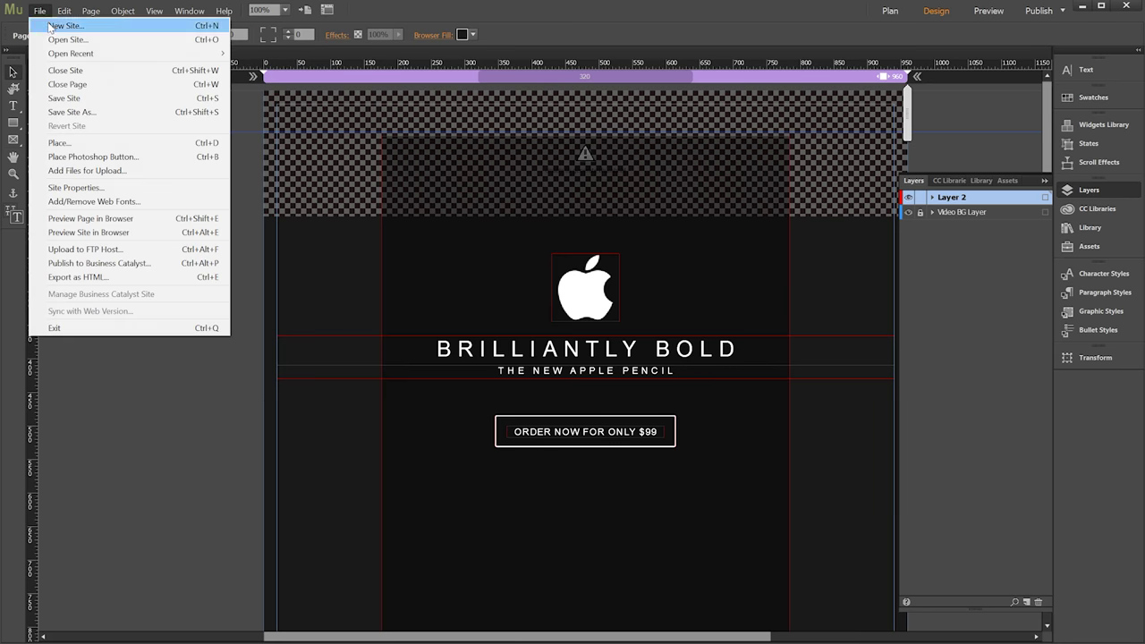
key("Escape")
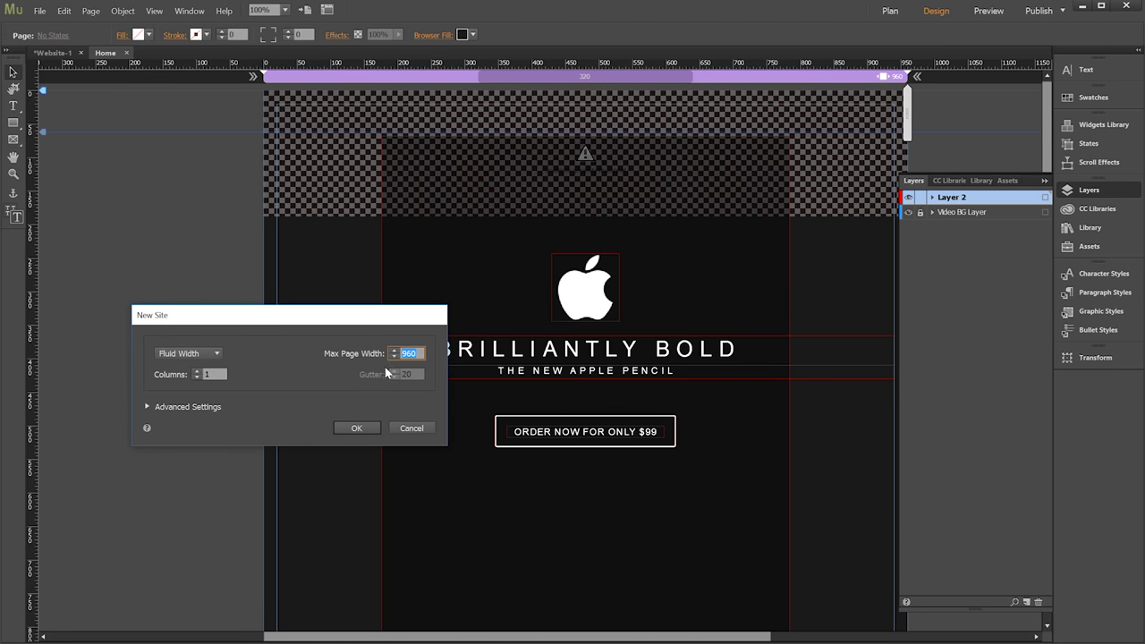
left_click(357, 427)
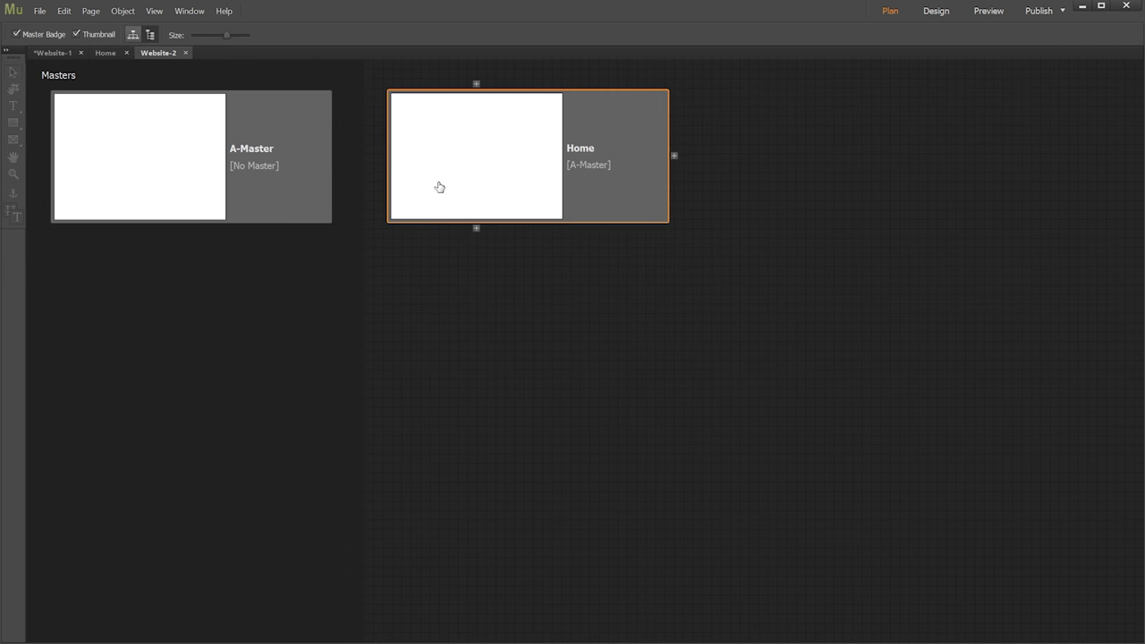
Step: Open the Home page for design and rename Layer 1 to 'Video Background'
double_click(439, 187)
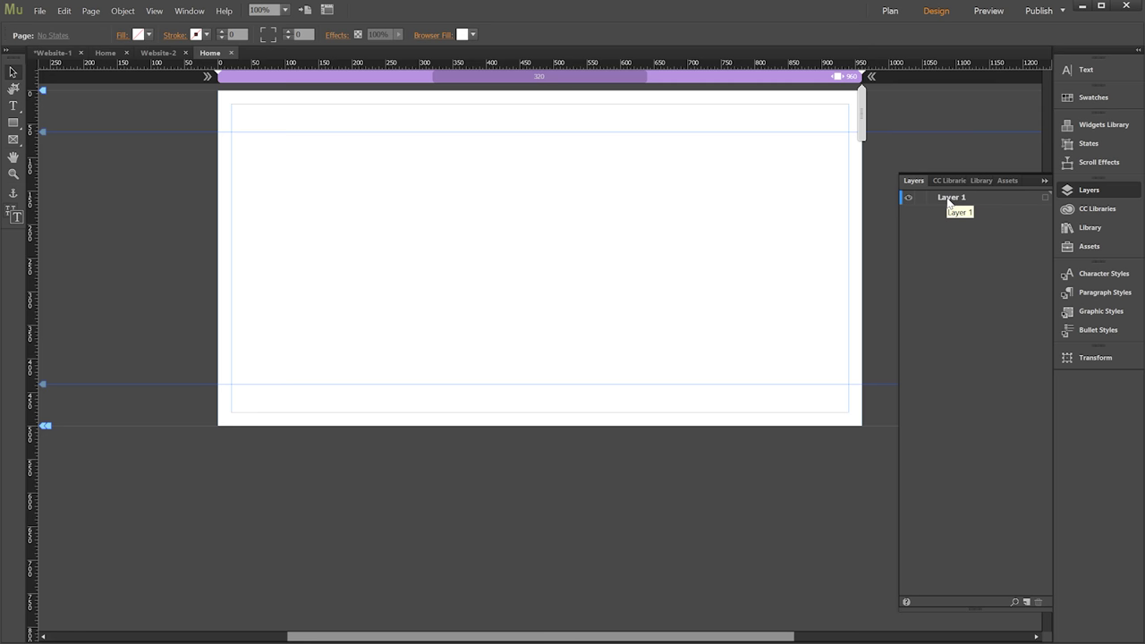
double_click(948, 198)
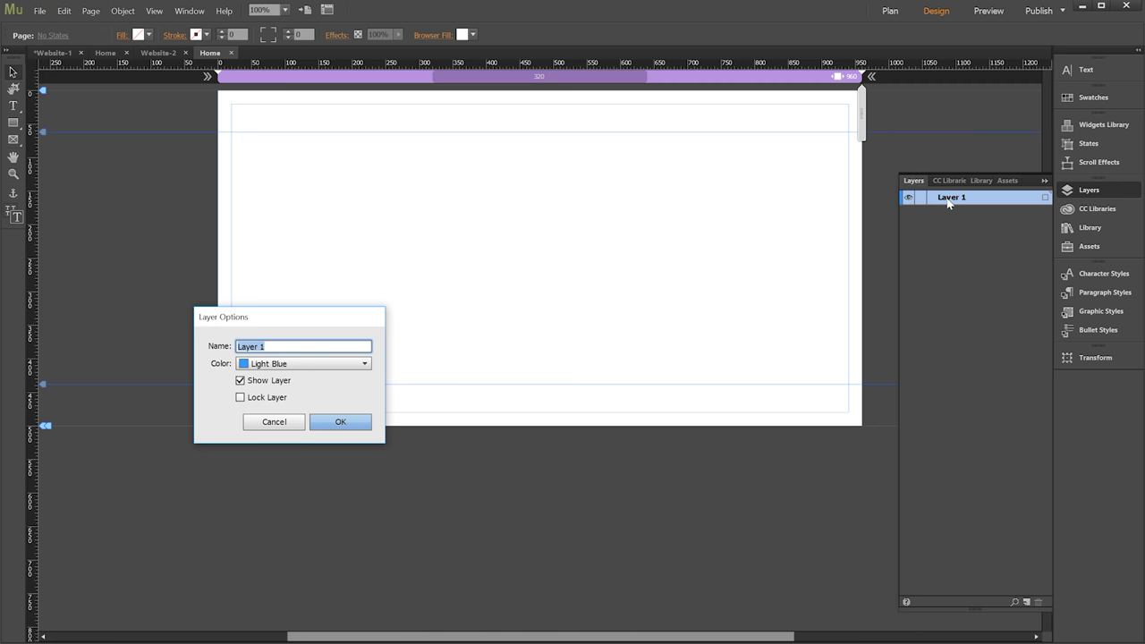
type("Video Background")
left_click(352, 424)
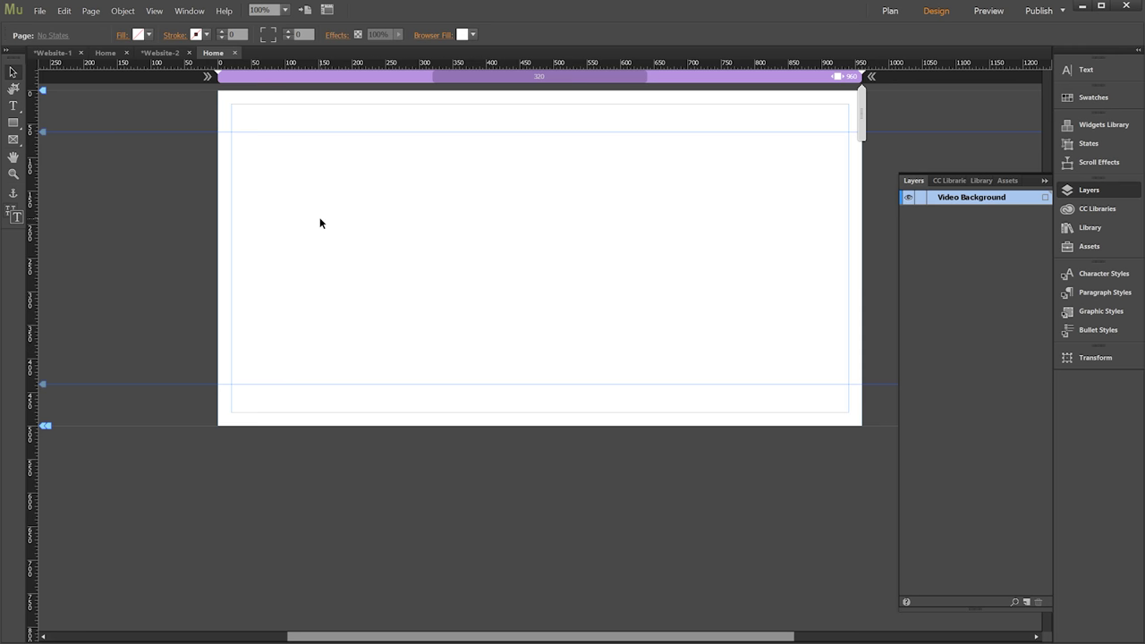
left_click(42, 11)
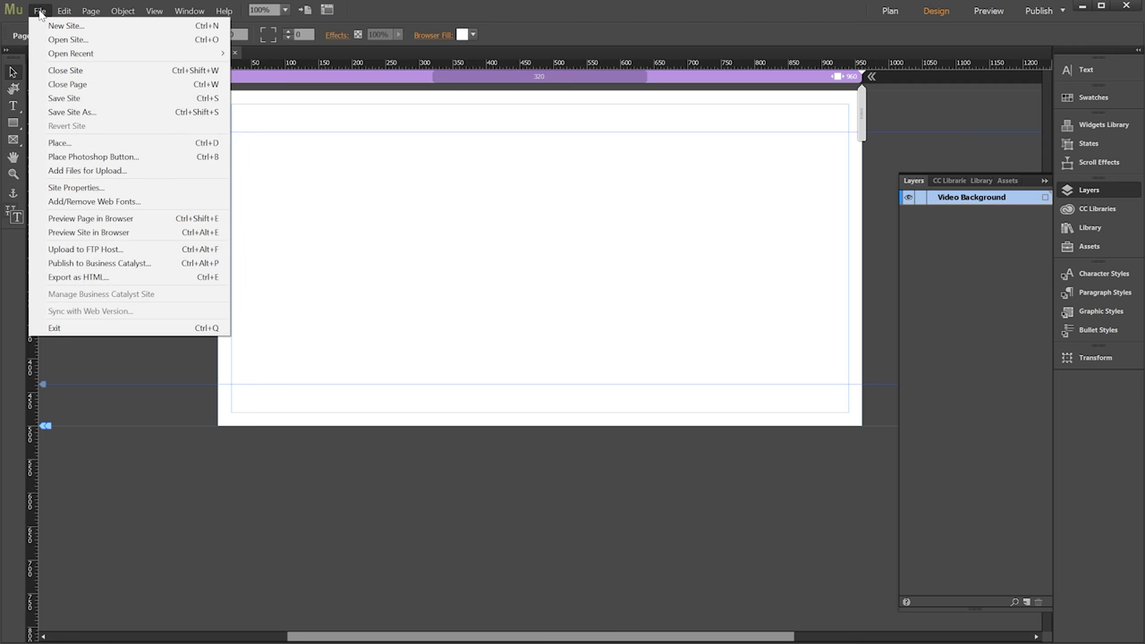
Step: Add woman-drawing-on-ipad.mp4 for upload and confirm it appears in the Assets panel
left_click(112, 171)
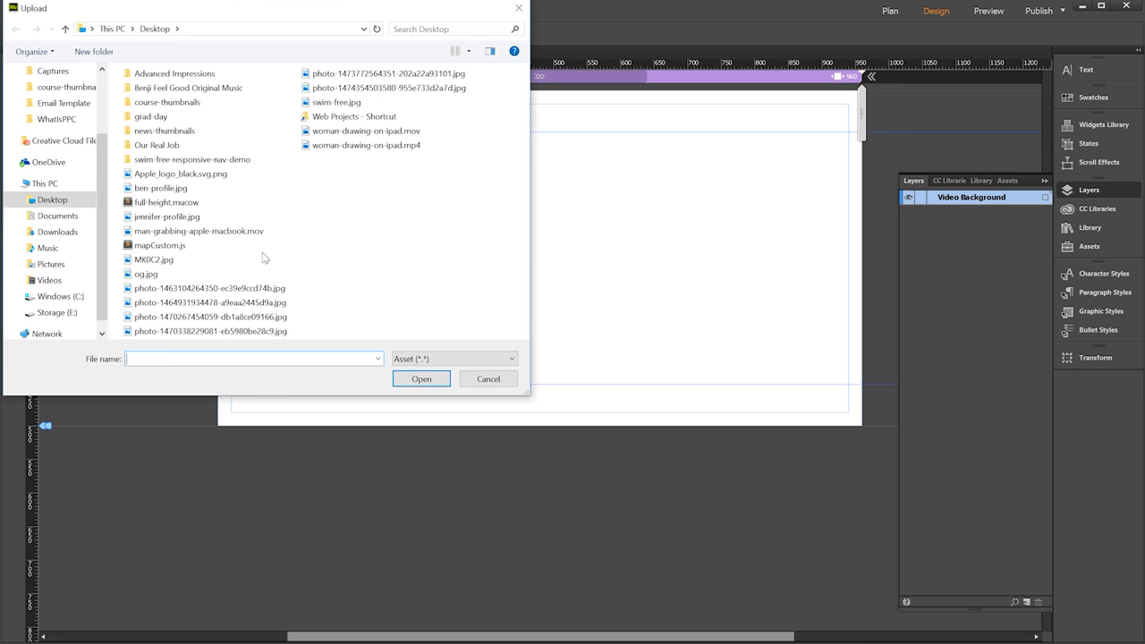
left_click(362, 146)
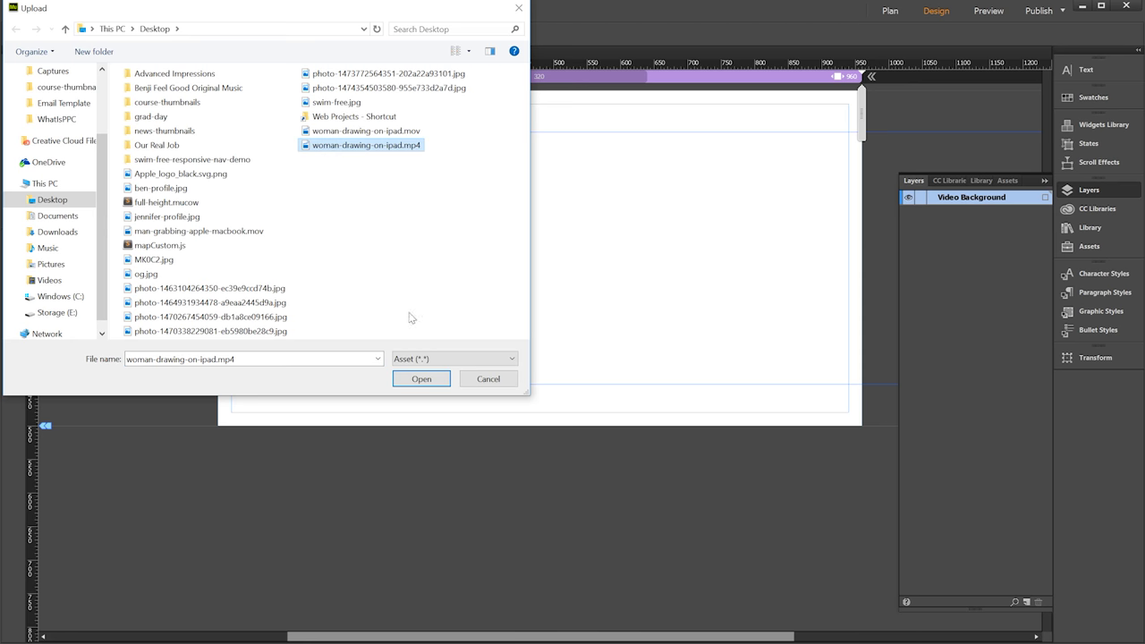
left_click(421, 378)
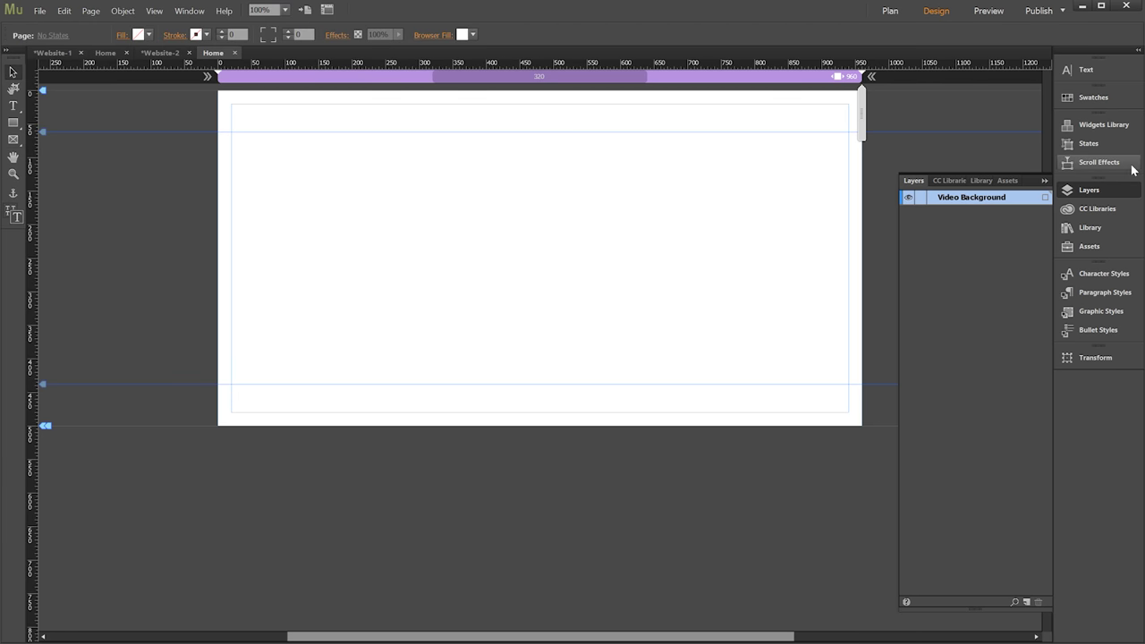
left_click(1084, 247)
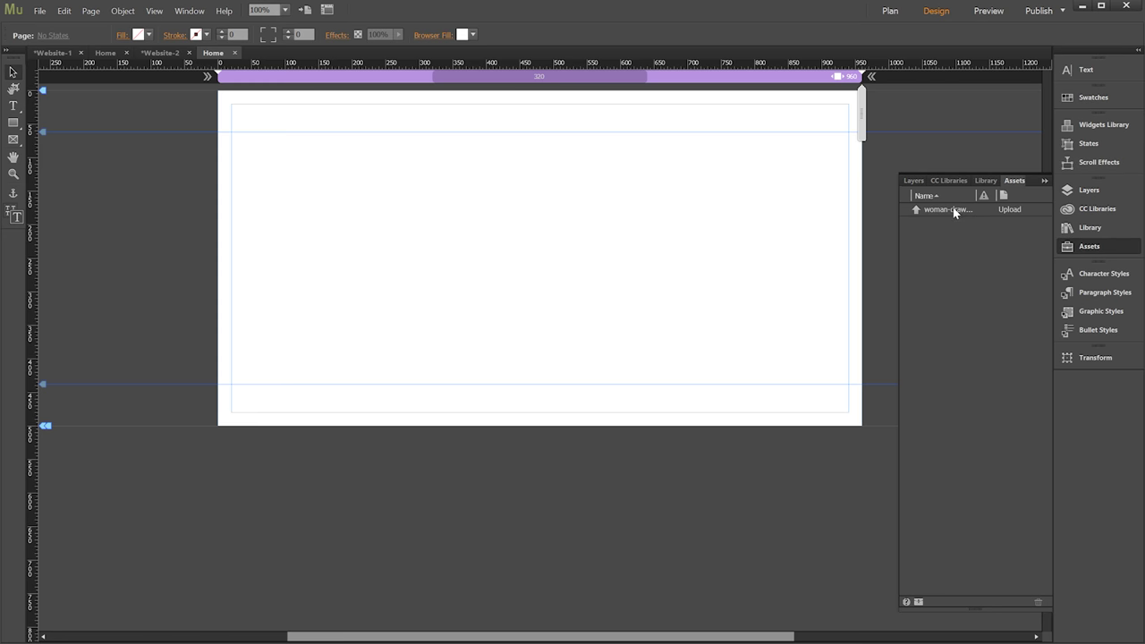
mouse_move(970, 211)
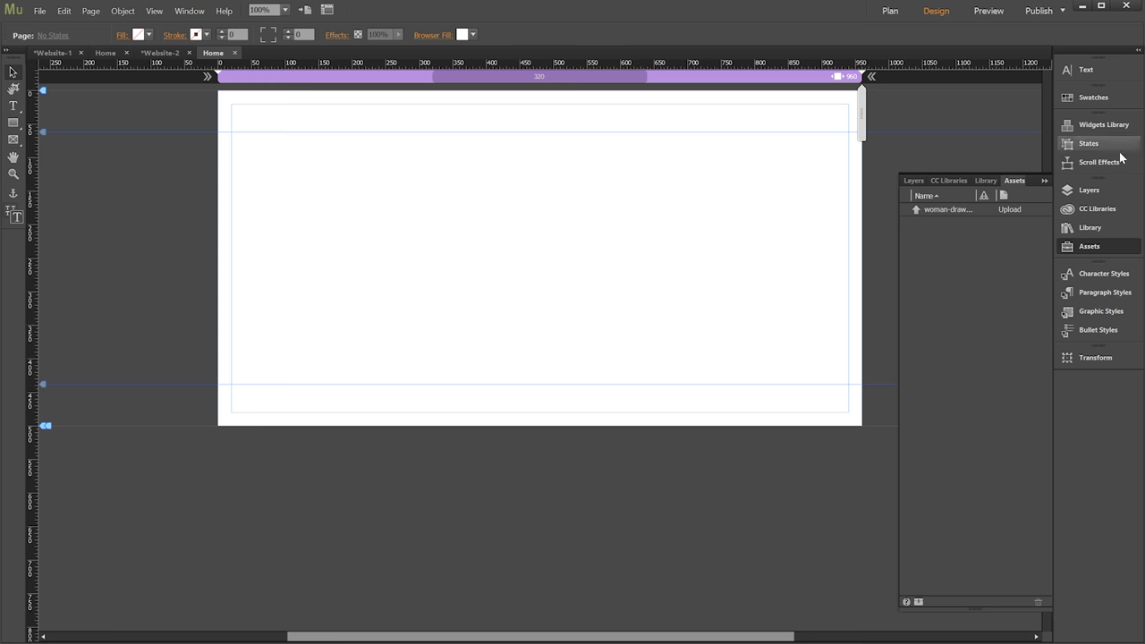
left_click(1091, 190)
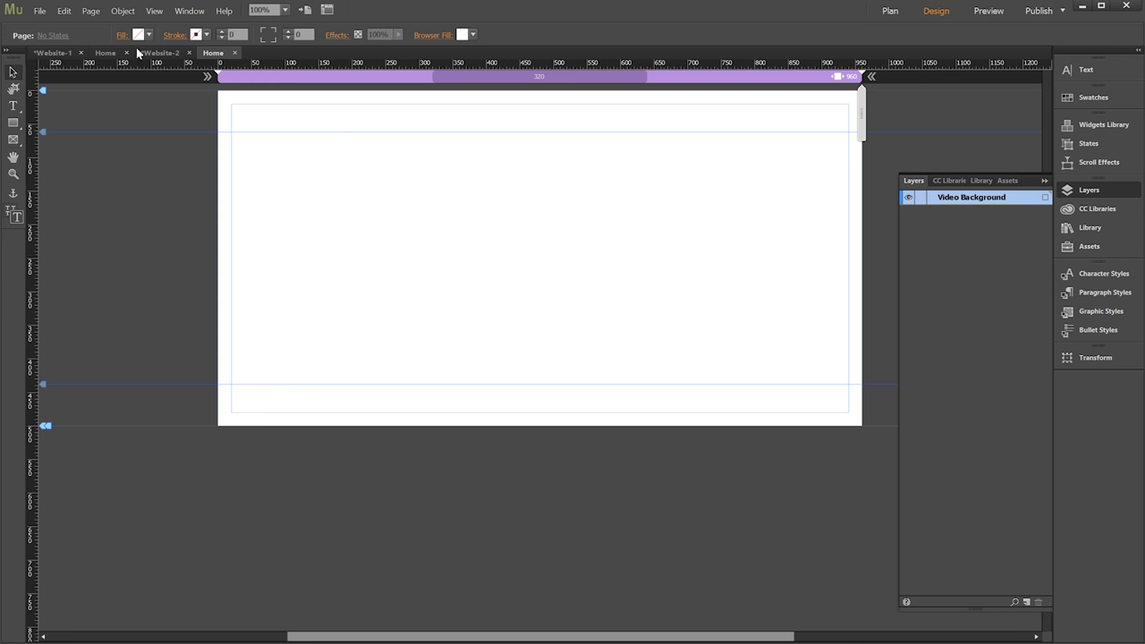
Step: Insert an Embedded HTML element and select its placeholder code
left_click(91, 12)
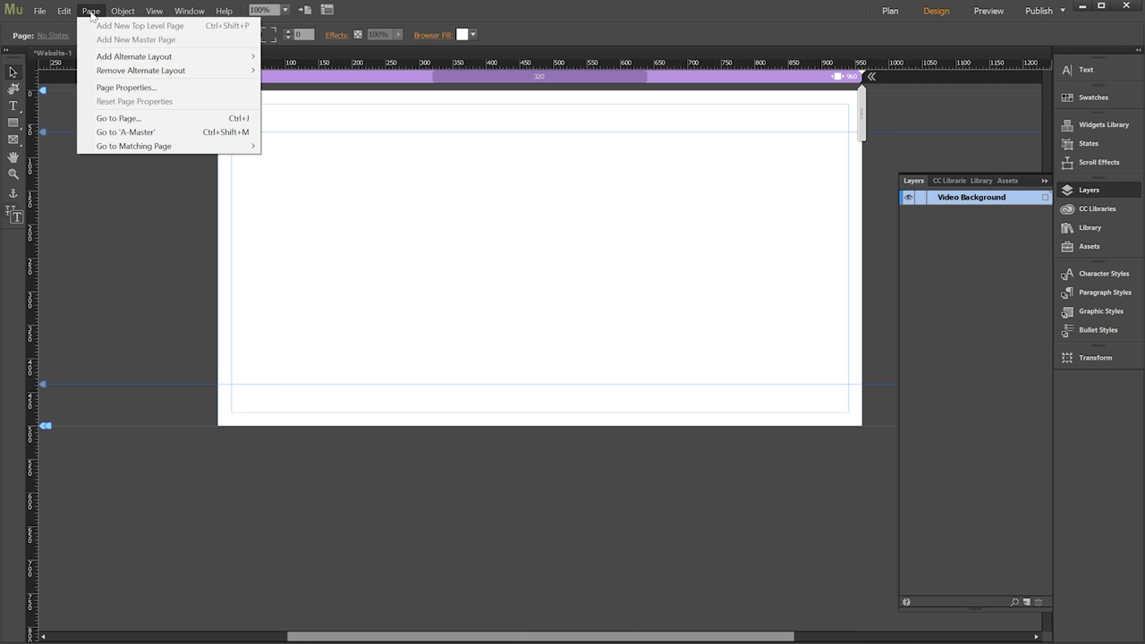
mouse_move(124, 13)
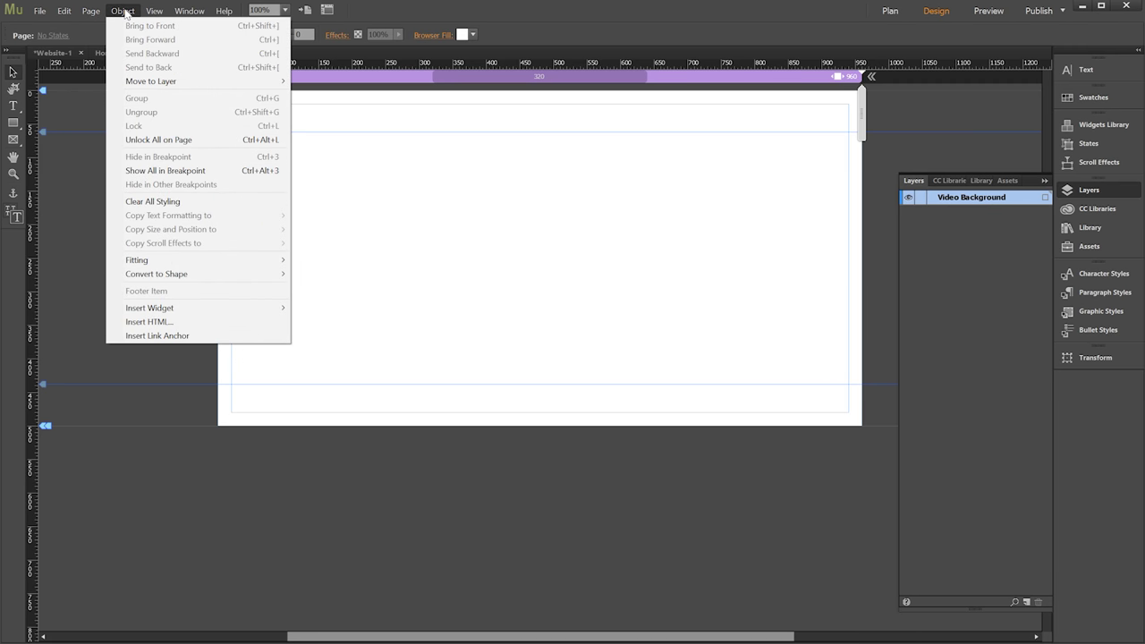
left_click(149, 321)
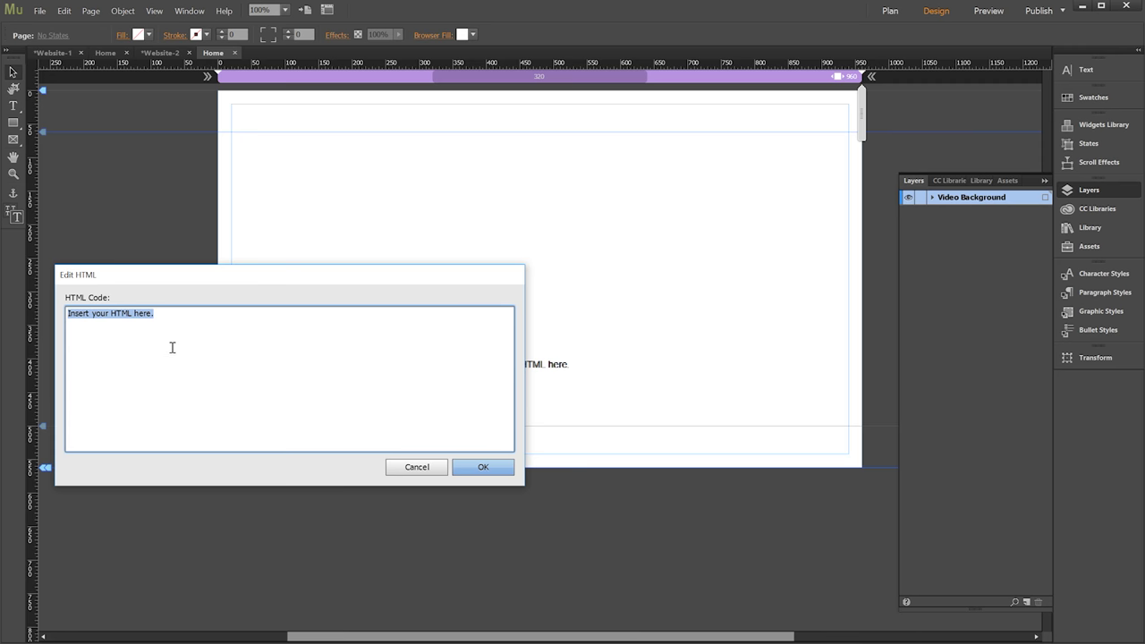
left_click_drag(162, 316, 69, 299)
Step: Replace the code with a <div> holding <video></video> and a <source> tag
type("<div> ")
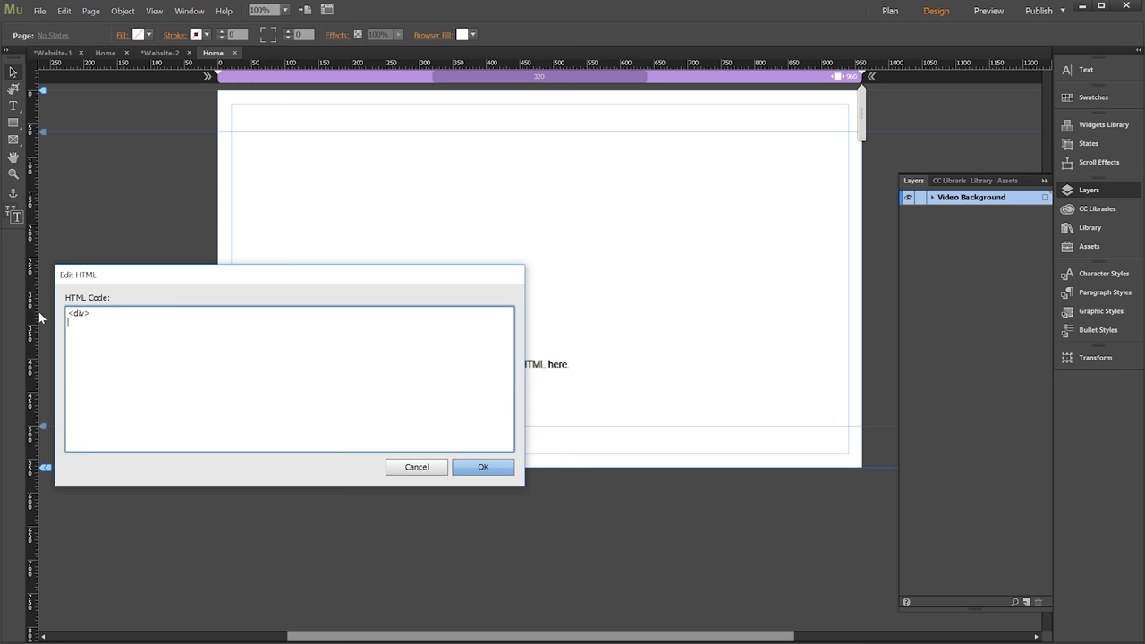
type("</div>")
key("Return")
type("<video>")
key("Return")
type("</video>")
key("Return")
type("<source>")
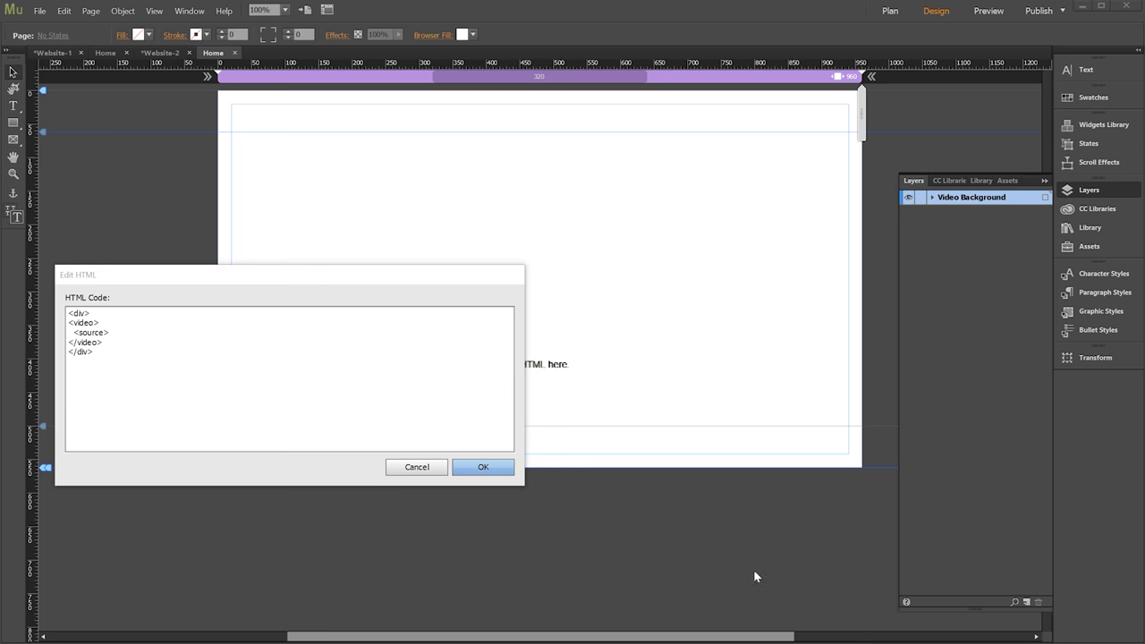
Step: Add src="assets/woman-drawing-on-ipad.mp4" to the source tag and start an empty type attribute
left_click(107, 333)
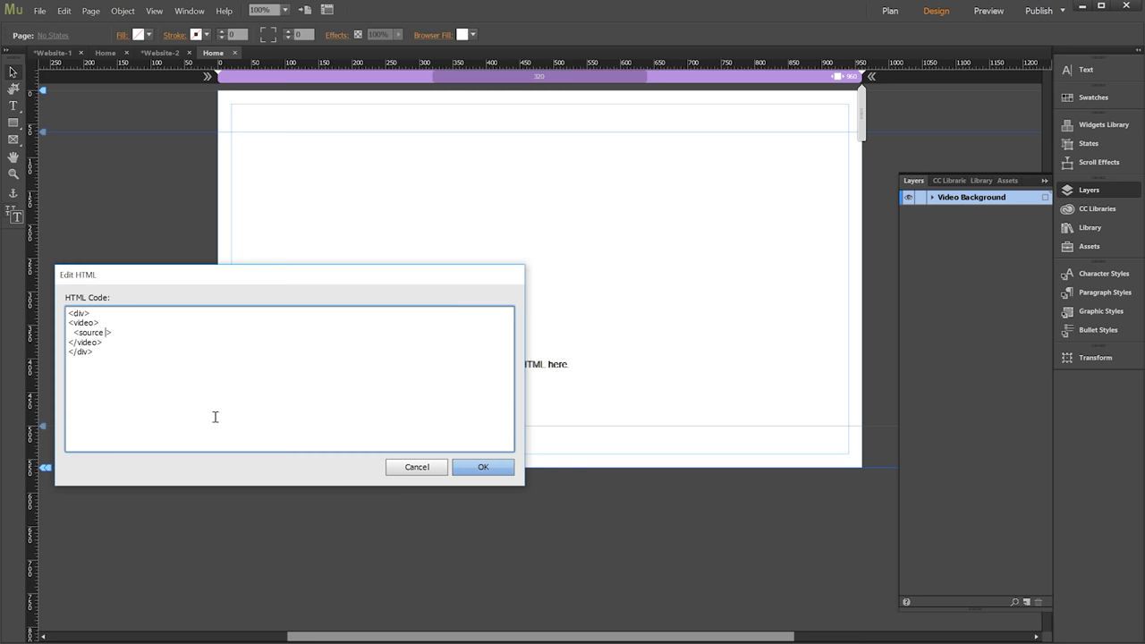
type("src=\"\"")
key("Left")
type("asse")
type("ts")
type("/")
type("woman")
type("=")
key("BackSpace")
key("BackSpace")
type("n-drawing-on-ipad")
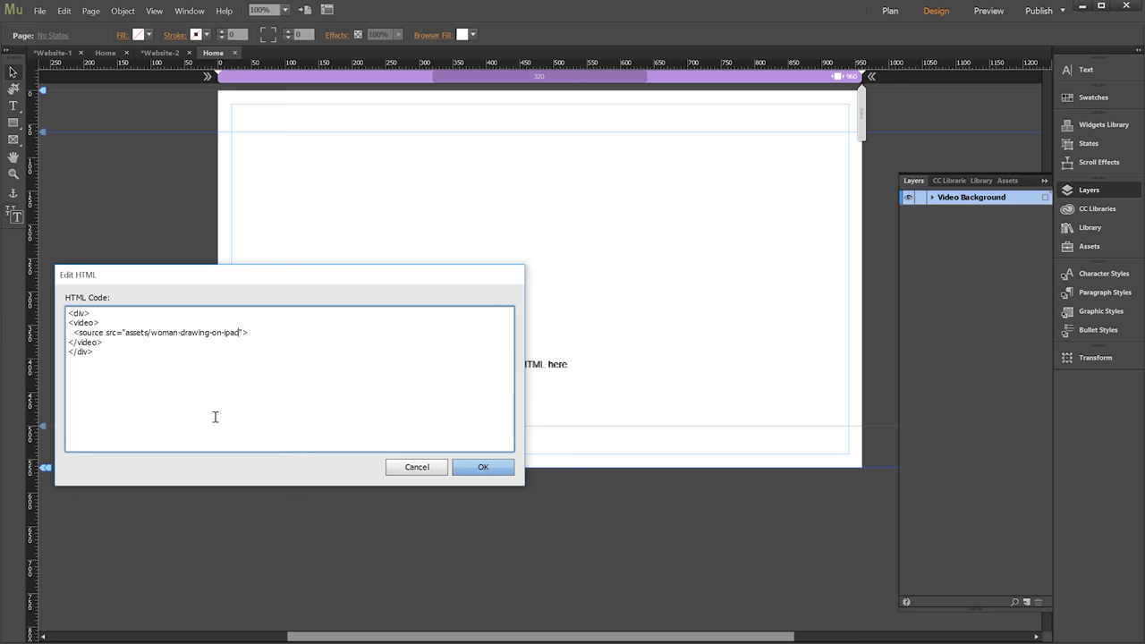
type(".mp4")
left_click_drag(124, 332, 265, 335)
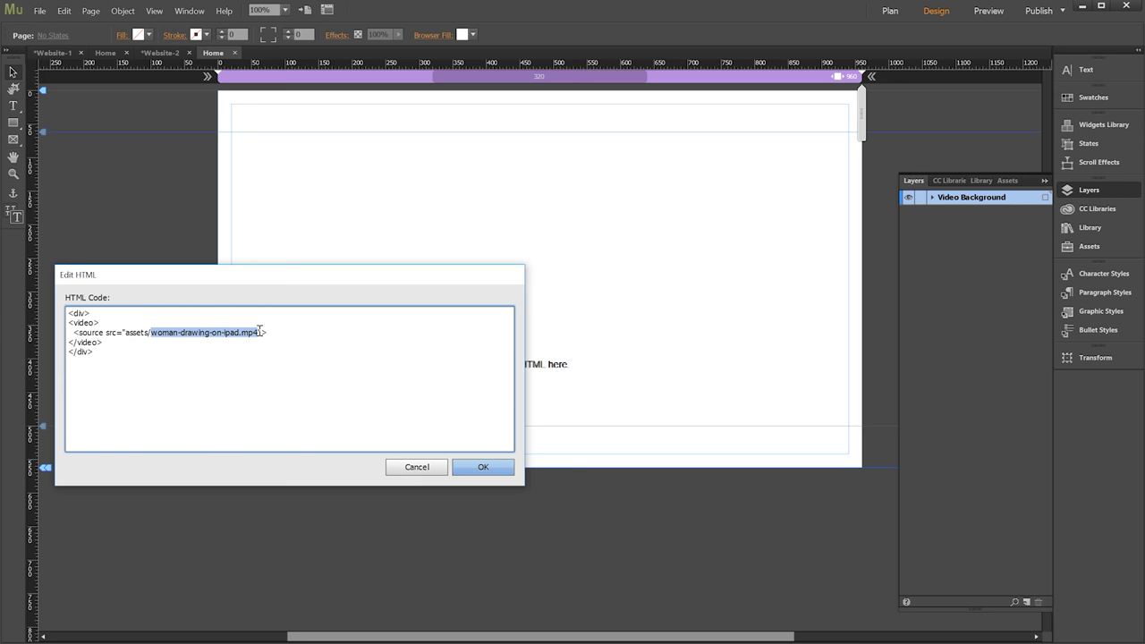
left_click(260, 332)
left_click_drag(260, 332, 265, 333)
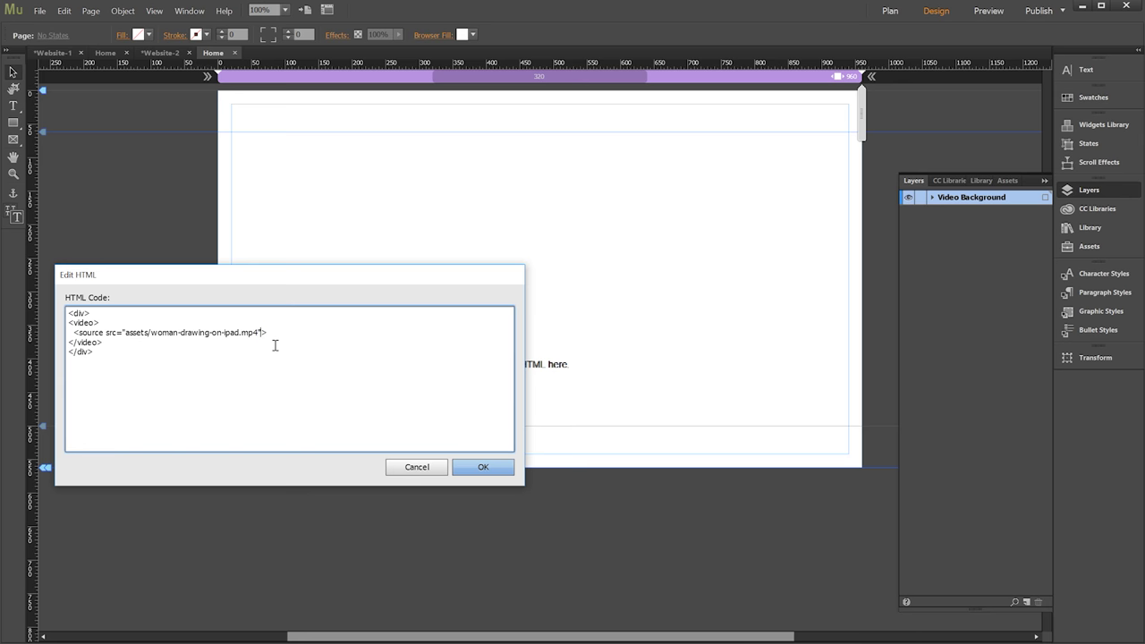
type("type=\"\"")
Step: Set the source type to video/mp4 and add the fallback line 'Sorry Your Browser Doesn't Support Video.'
key("Left")
type("video/mp4")
left_click(346, 336)
key("Return")
type("Sorry Your Browser")
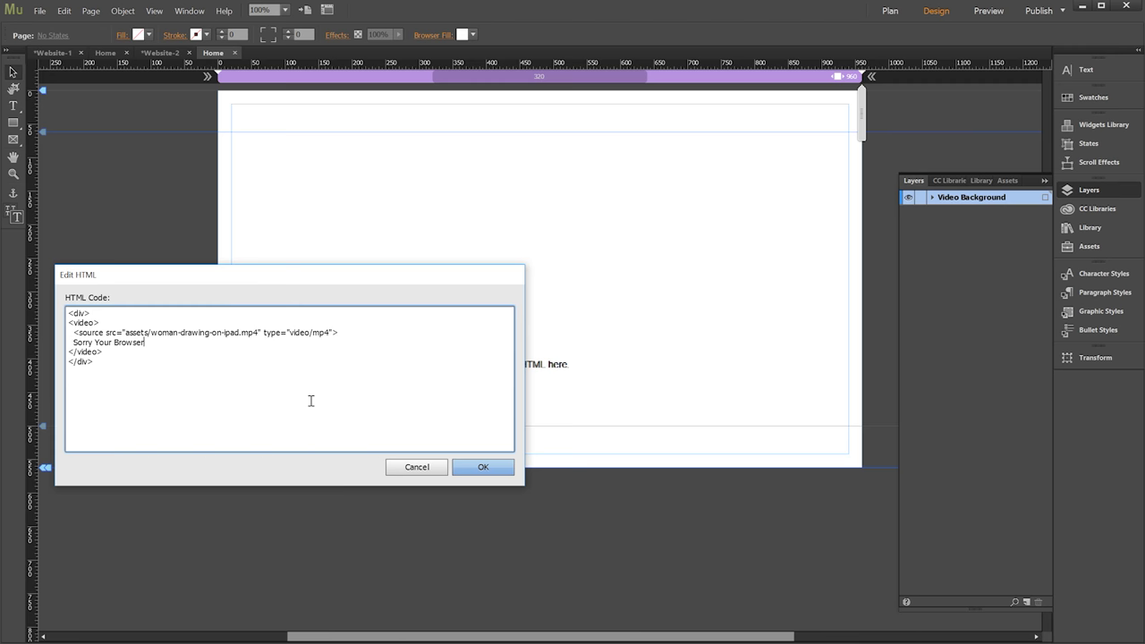
type(" Doesn't Support Video.")
left_click_drag(72, 331, 338, 333)
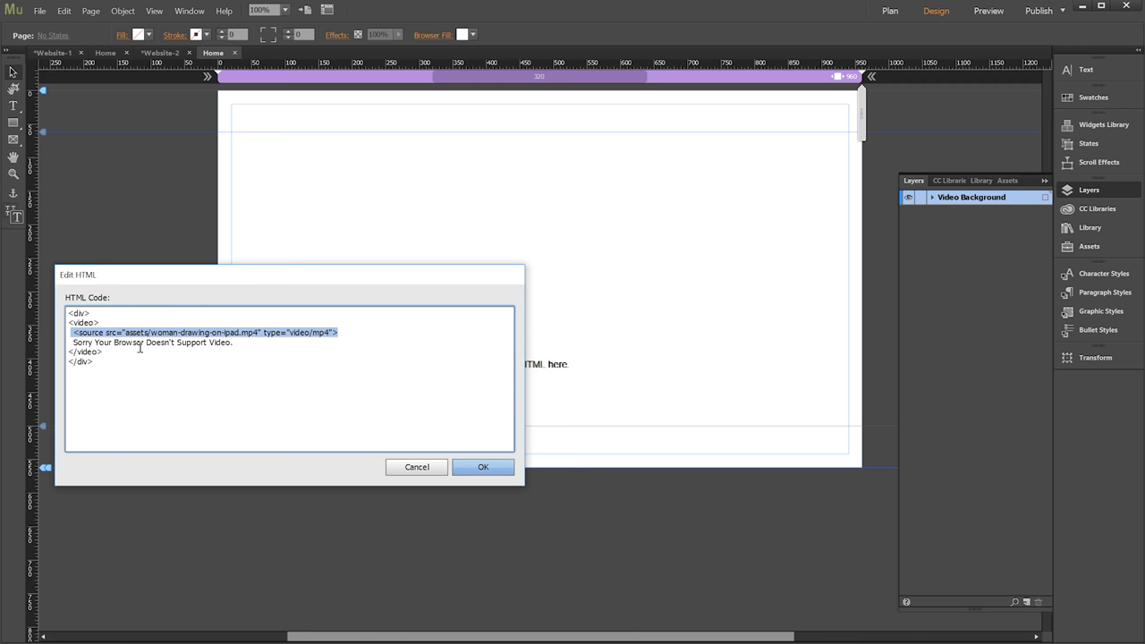
left_click(109, 343)
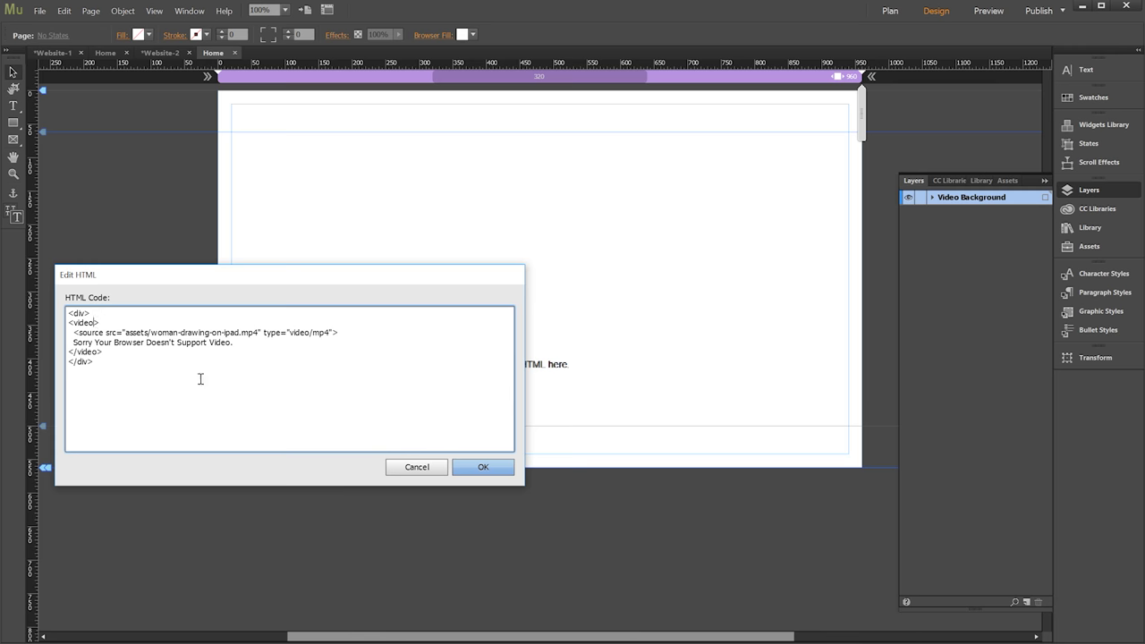
Step: Add the muted, loop and autoplay attributes to the <video> tag
key("Up")
key("Up")
type("muted")
type("loop autoplay")
left_click_drag(115, 331, 126, 331)
left_click(121, 319)
left_click_drag(96, 321, 140, 319)
left_click(140, 319)
Step: Give the opening div class="vid" and accept the code to place it on the page
left_click_drag(69, 312, 92, 313)
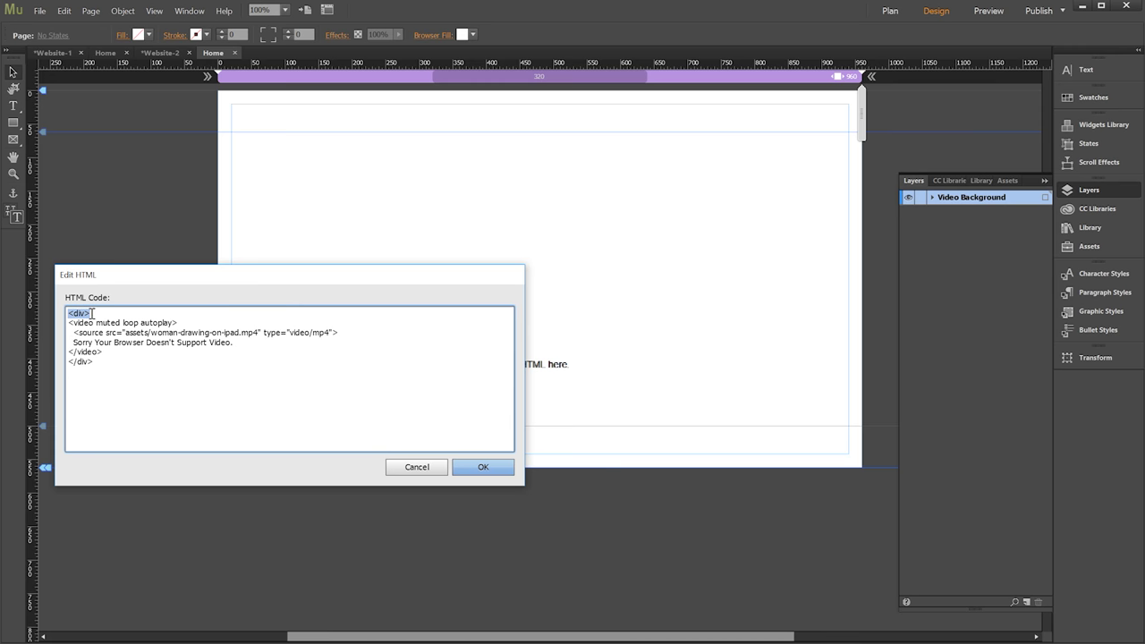
left_click(91, 313)
type("class=\"\"")
key("Left")
type("vid")
key("End")
key("Right")
left_click(124, 313)
left_click(481, 467)
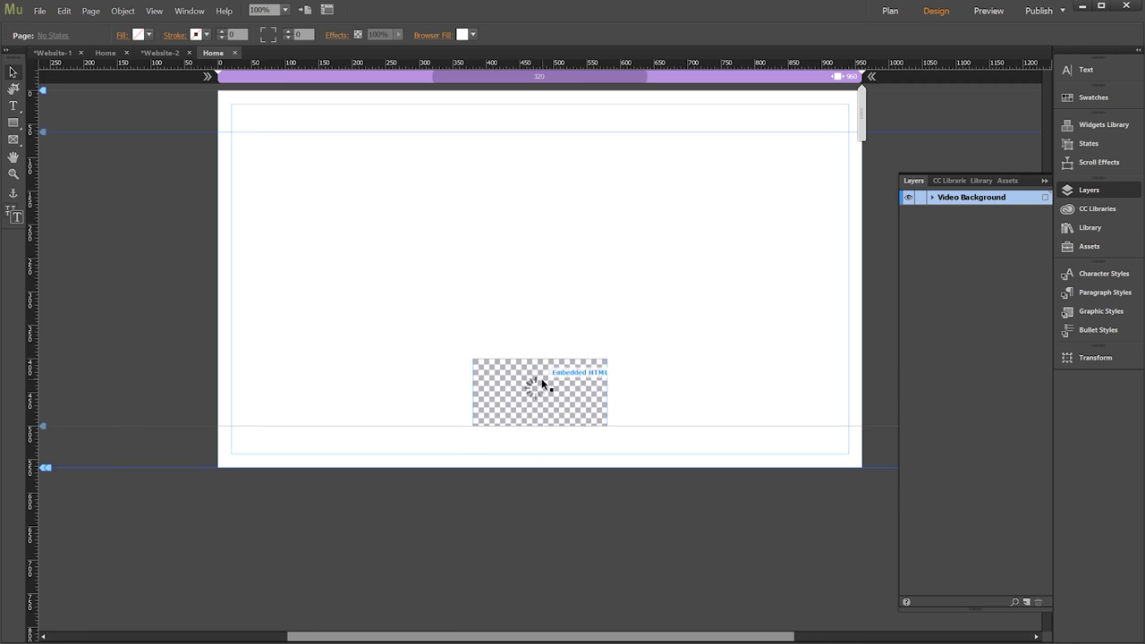
Step: Move the Embedded HTML box to X 0 / Y 0 and stretch it across the 960-pixel width
left_click(541, 377)
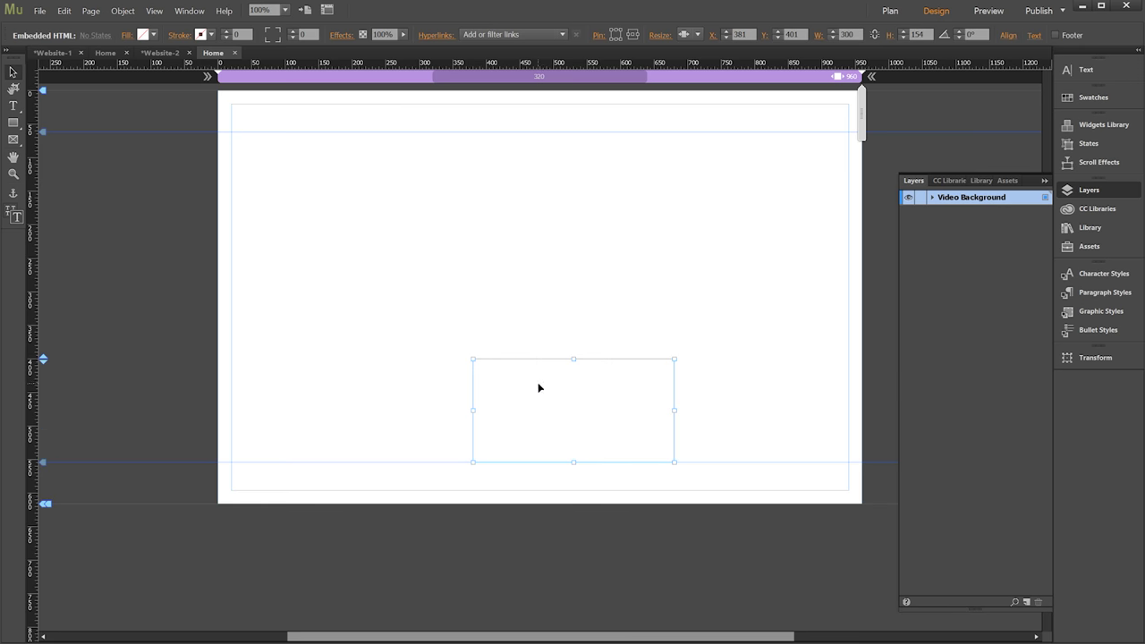
left_click_drag(537, 386, 283, 117)
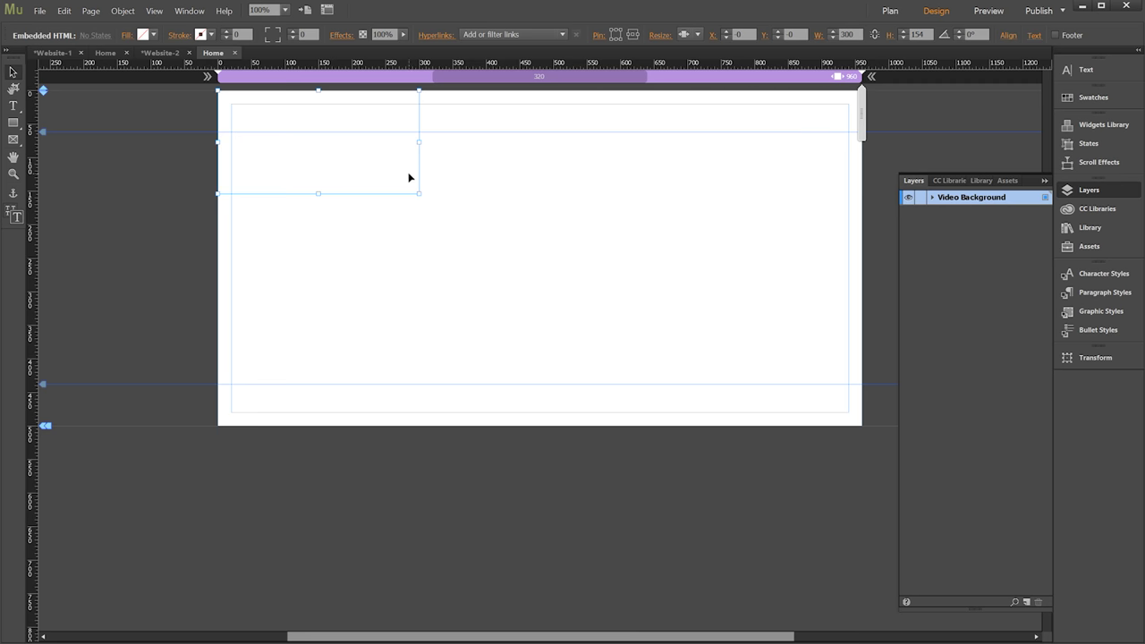
left_click_drag(418, 142, 861, 122)
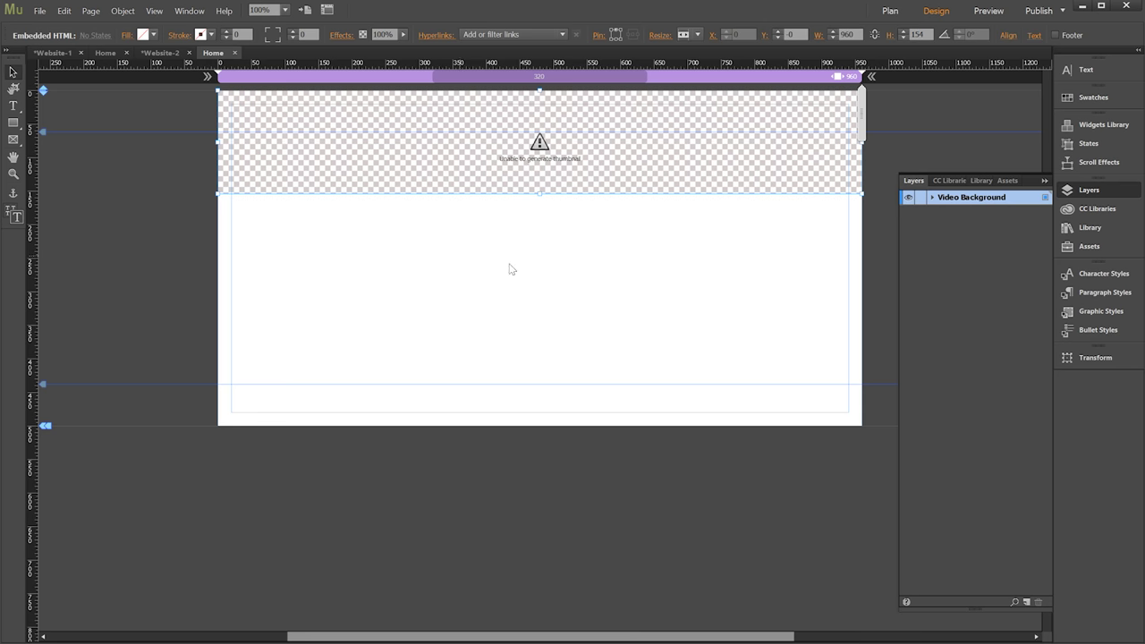
left_click(91, 12)
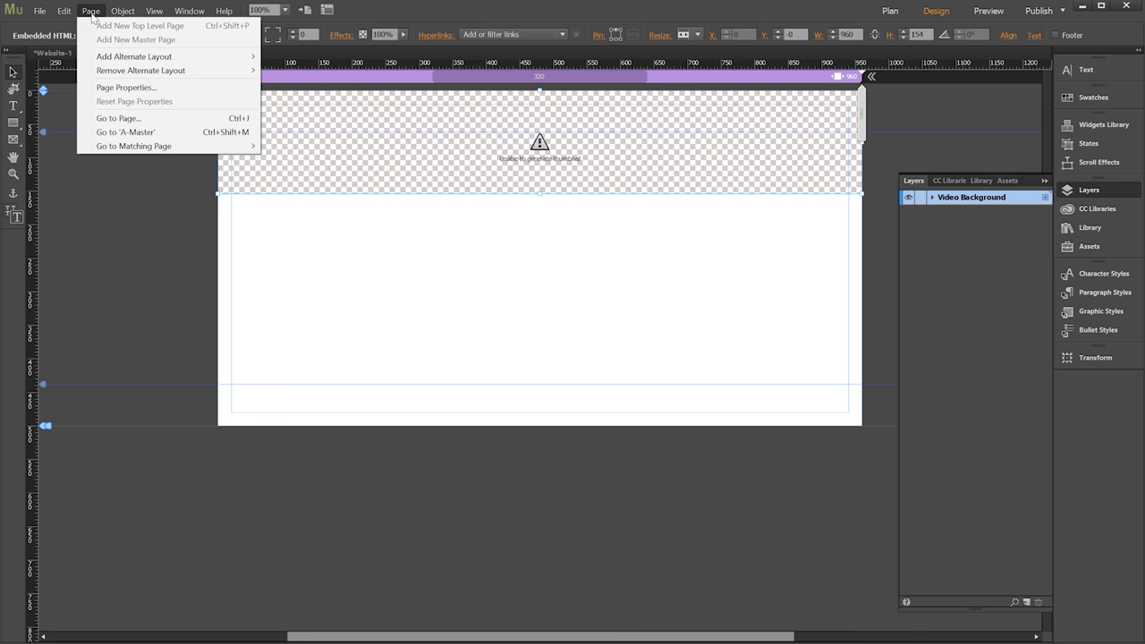
Step: In the Home page's Page Properties, begin a <style> block in the HTML for <head> field
left_click(125, 88)
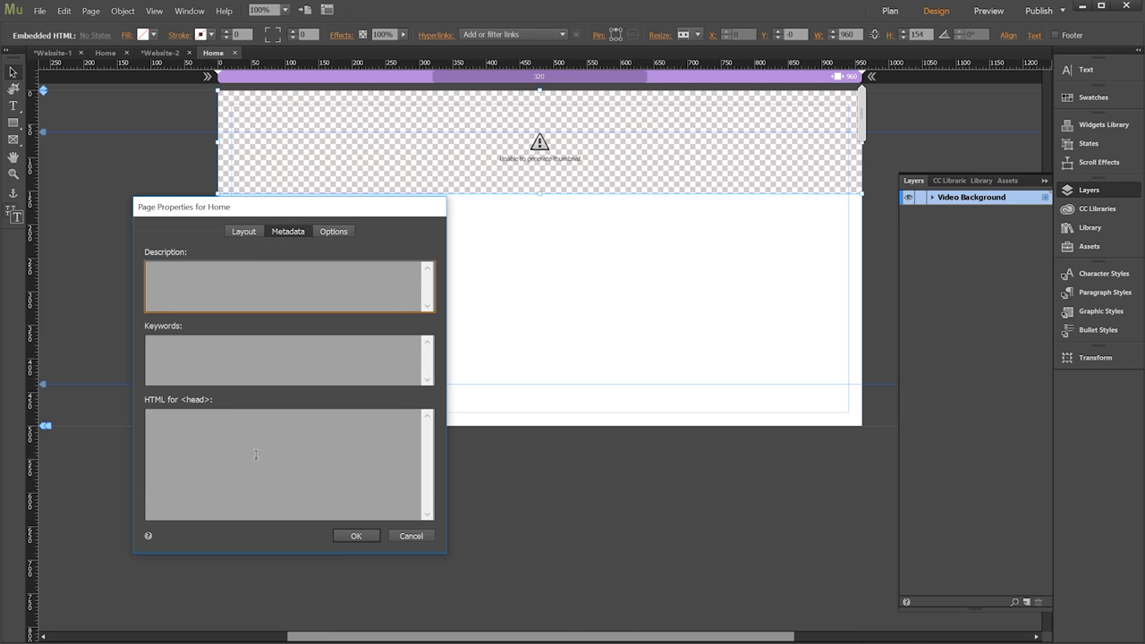
left_click(197, 435)
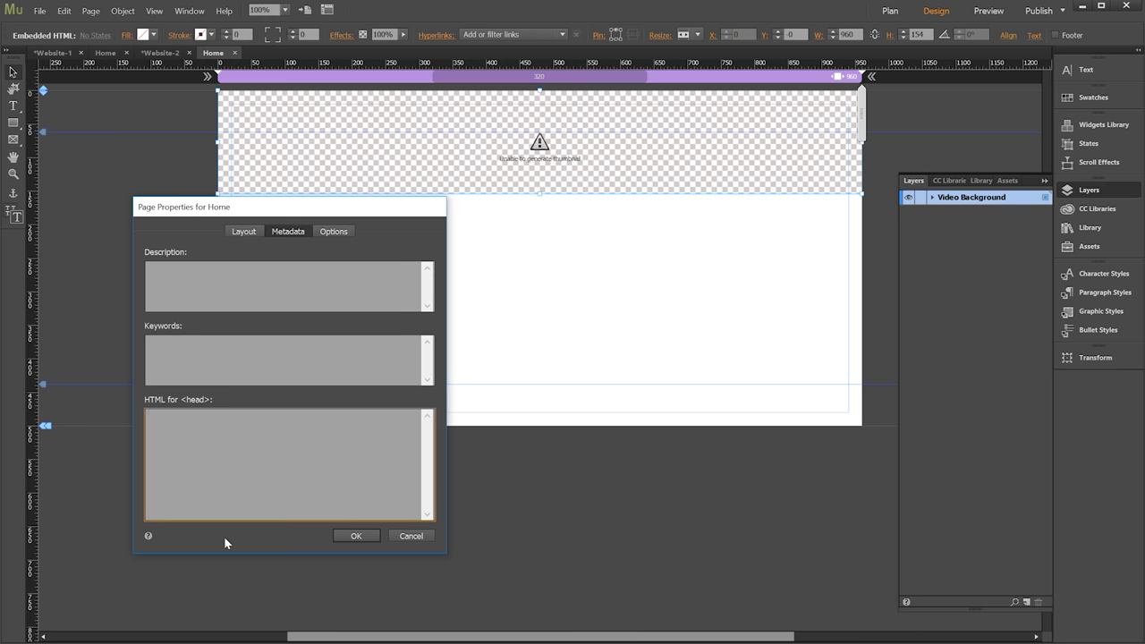
type("<style>")
Step: Close the head style block with </style> and add an empty 'vid {}' rule inside it
key("Return")
type("</style>")
key("Up")
key("End")
key("Return")
type("vid {")
type("}")
Step: Give the .vid rule position: relative, width: 100% and height: 100vh
key("Return")
key("Return")
type("position: relative;")
key("Return")
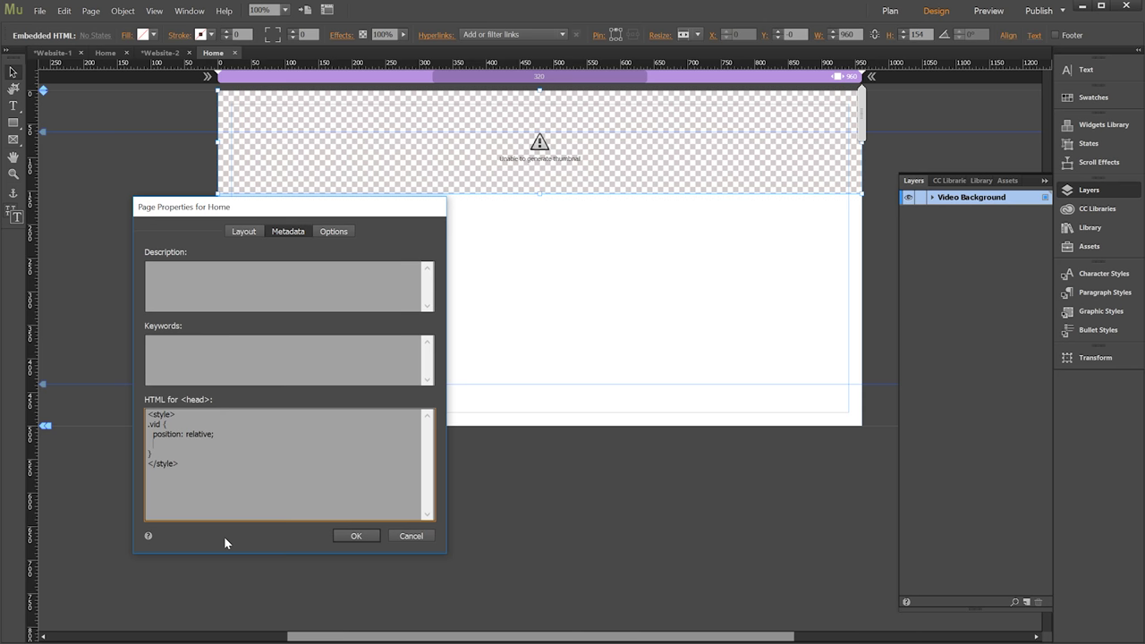
type("width: 100%;")
key("Return")
type("height: 100vh;")
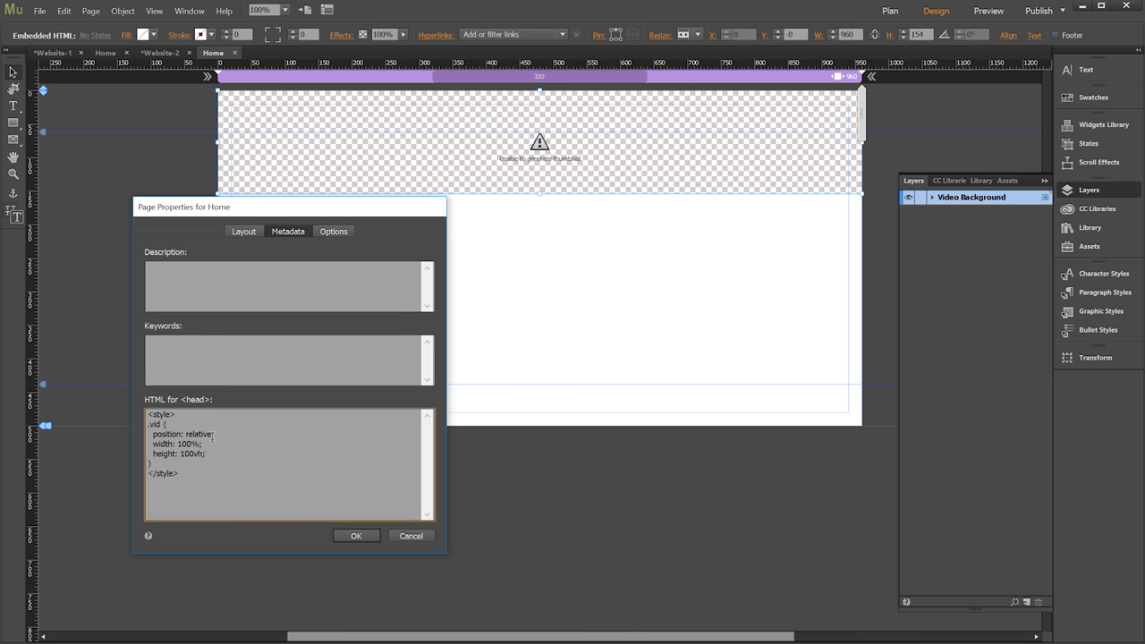
left_click(157, 424)
key("Return")
Step: Add a '.vid video' rule below .vid containing position: absolute;
type(".vid")
type("video")
double_click(170, 473)
double_click(154, 473)
left_click(162, 473)
left_click_drag(148, 472, 186, 473)
left_click(200, 479)
type("{}")
key("Left")
key("Return")
key("Return")
type("position: absolute;")
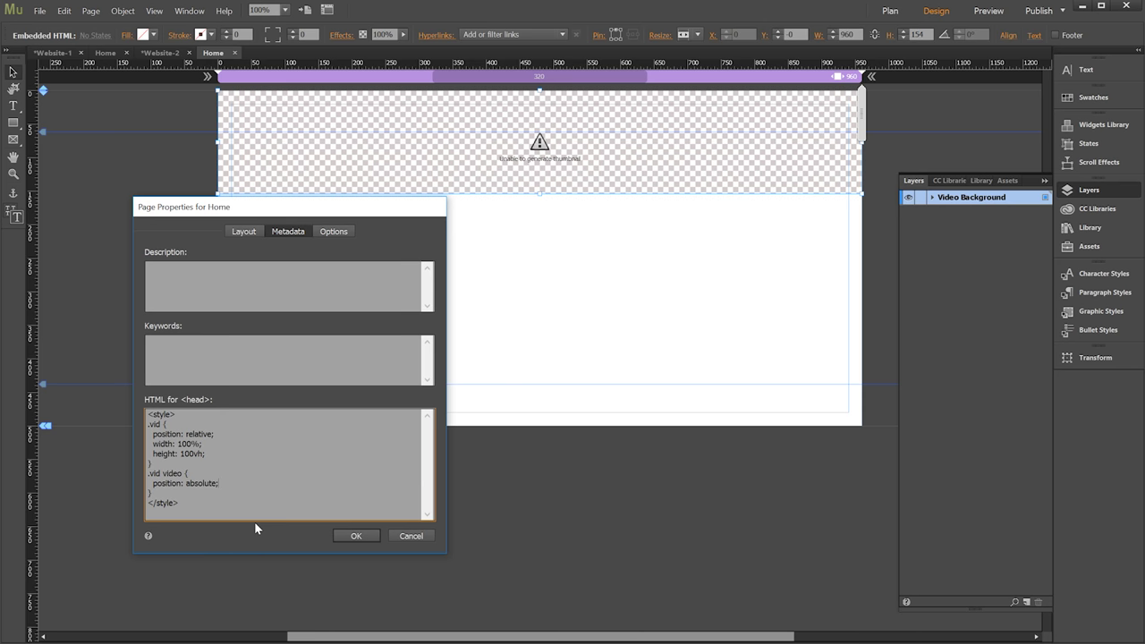
key("Return")
Step: Add left: 50%, top: 50% and transform: translate(-50%, -50%) to .vid video and close the rule
type("left: 50%;")
key("Return")
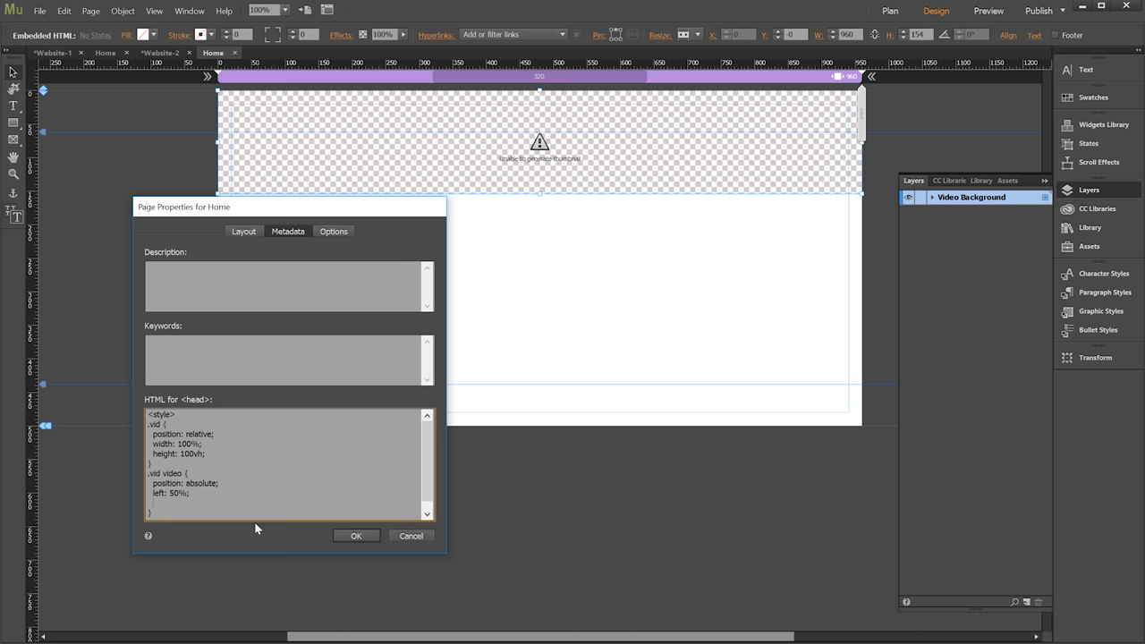
type("top: 50%;")
key("Return")
type("transform: translate()")
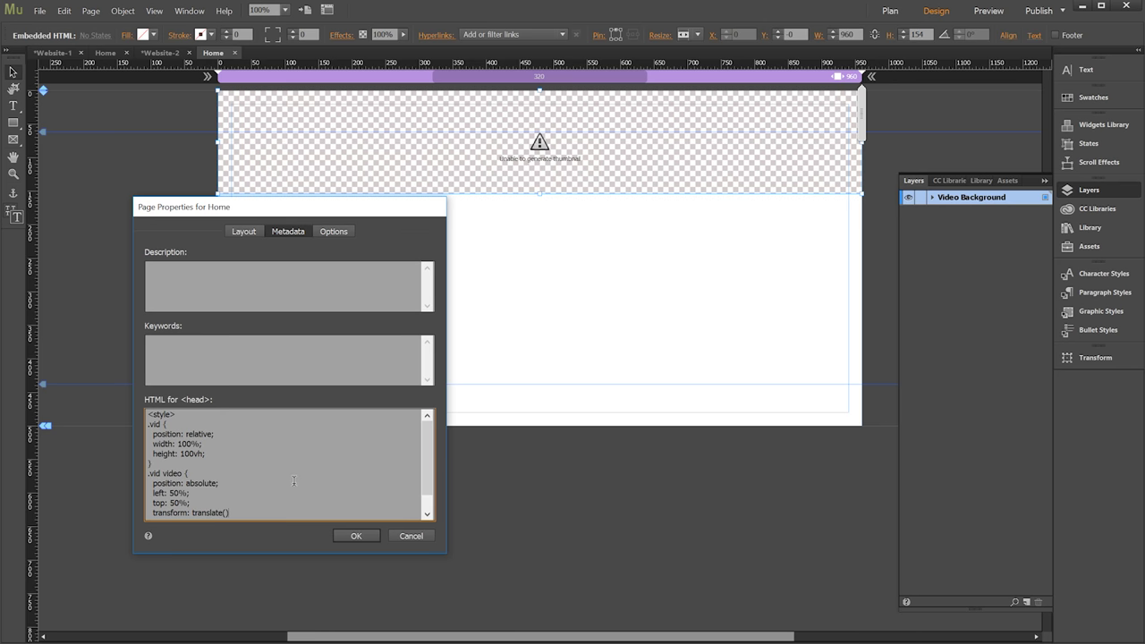
type("-50%, -50%")
type(";")
key("shift+Home")
key("ctrl+c")
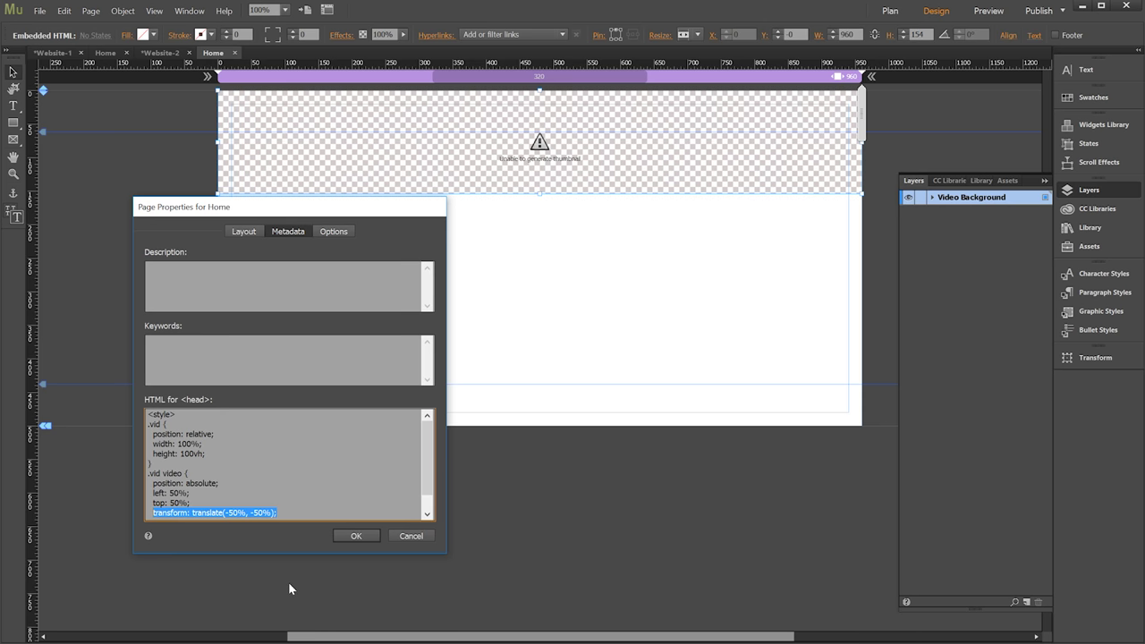
key("End")
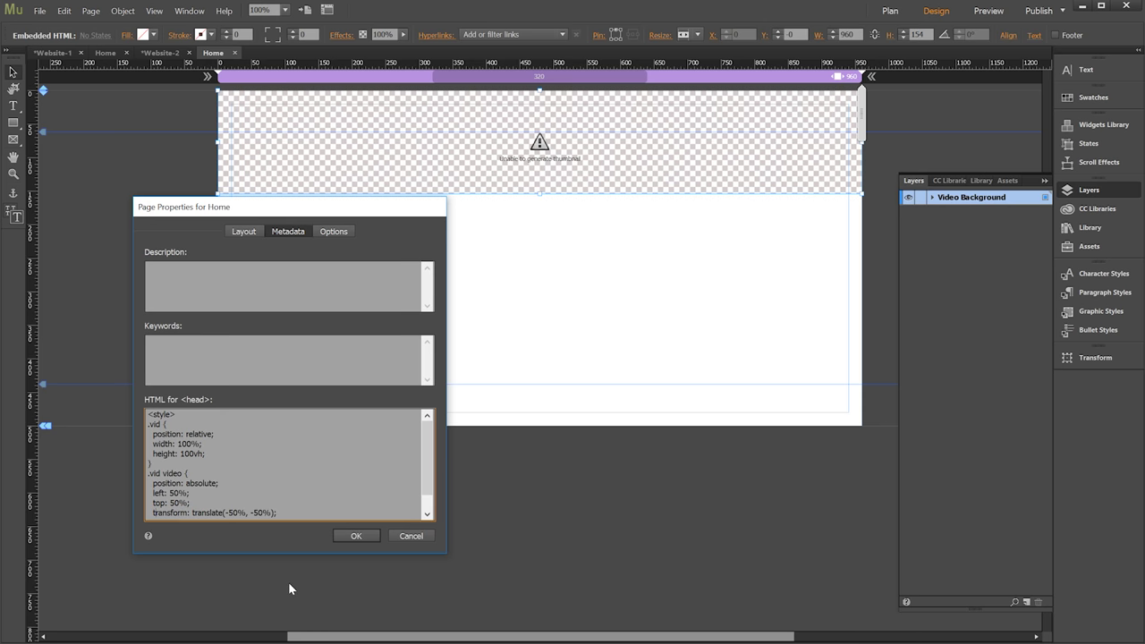
key("Return")
type("}")
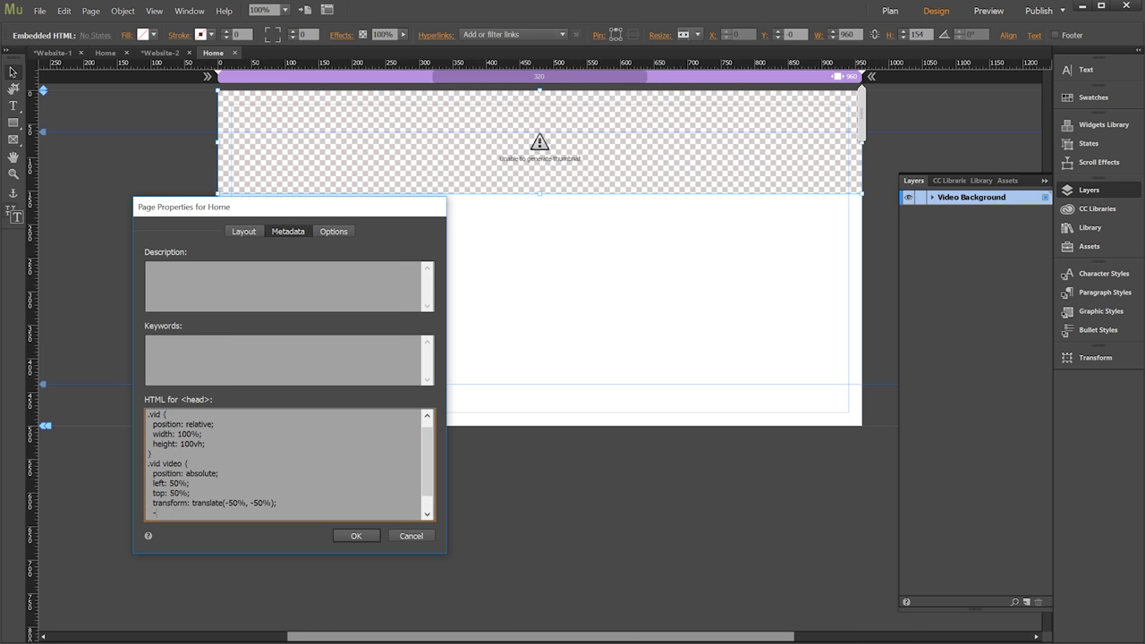
Step: Add -webkit-transform and -ms-transform copies of the translate(-50%, -50%) declaration
type("ebkit-")
key("ctrl+v")
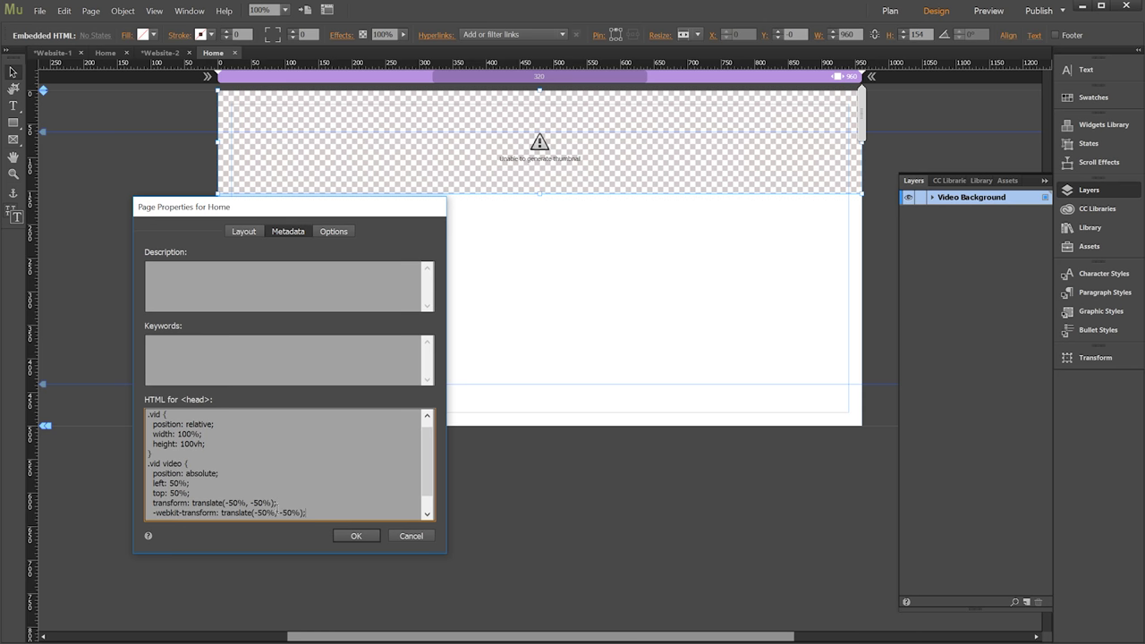
left_click(278, 512)
key("Return")
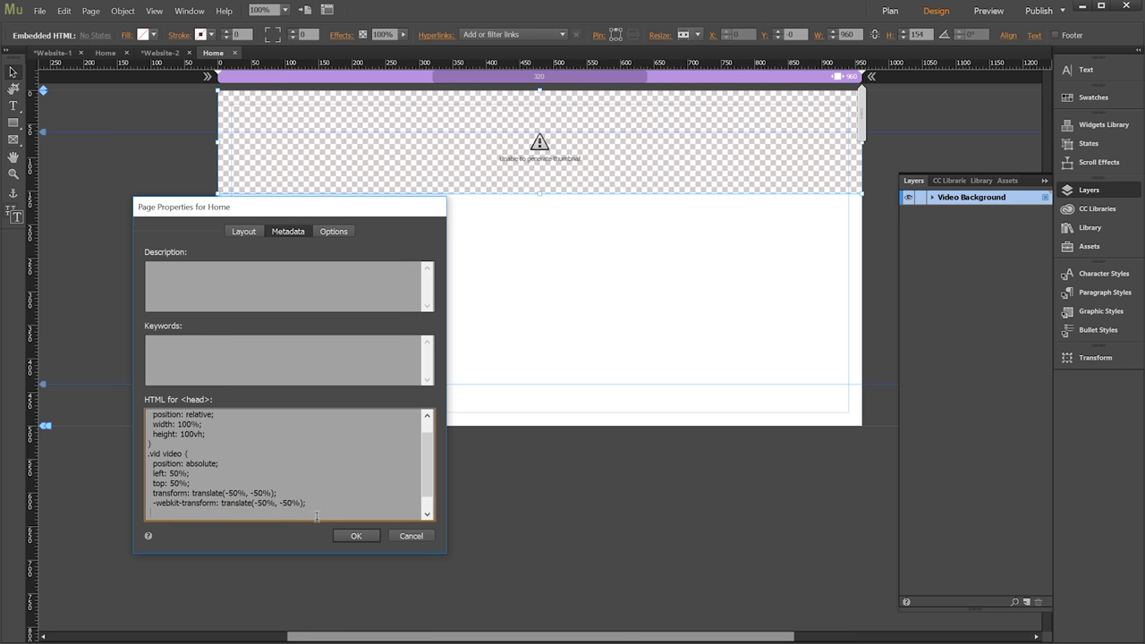
type("-ms-")
key("ctrl+v")
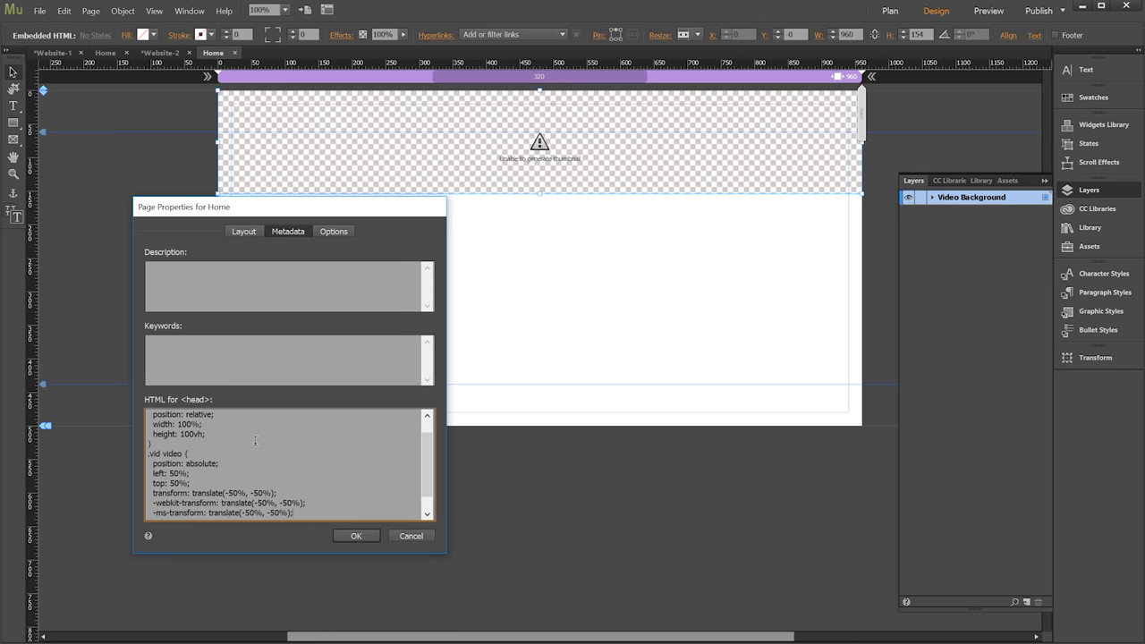
key("Return")
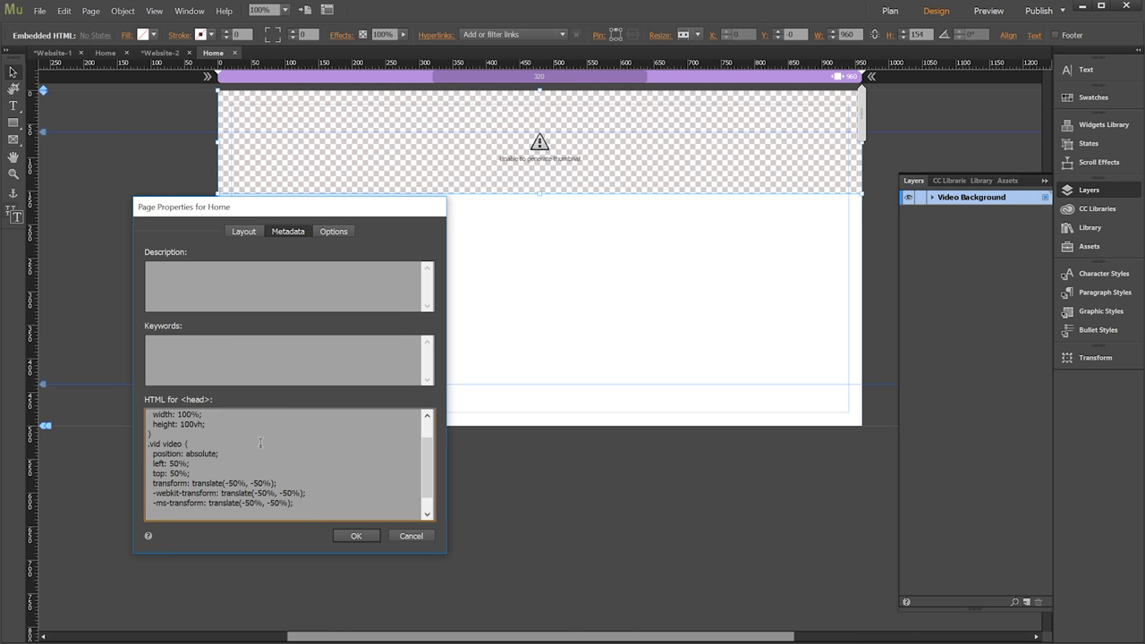
Step: Add min-height: 100% and min-width: 100% to .vid video, then confirm Page Properties
type("min-height: 100;")
key("Return")
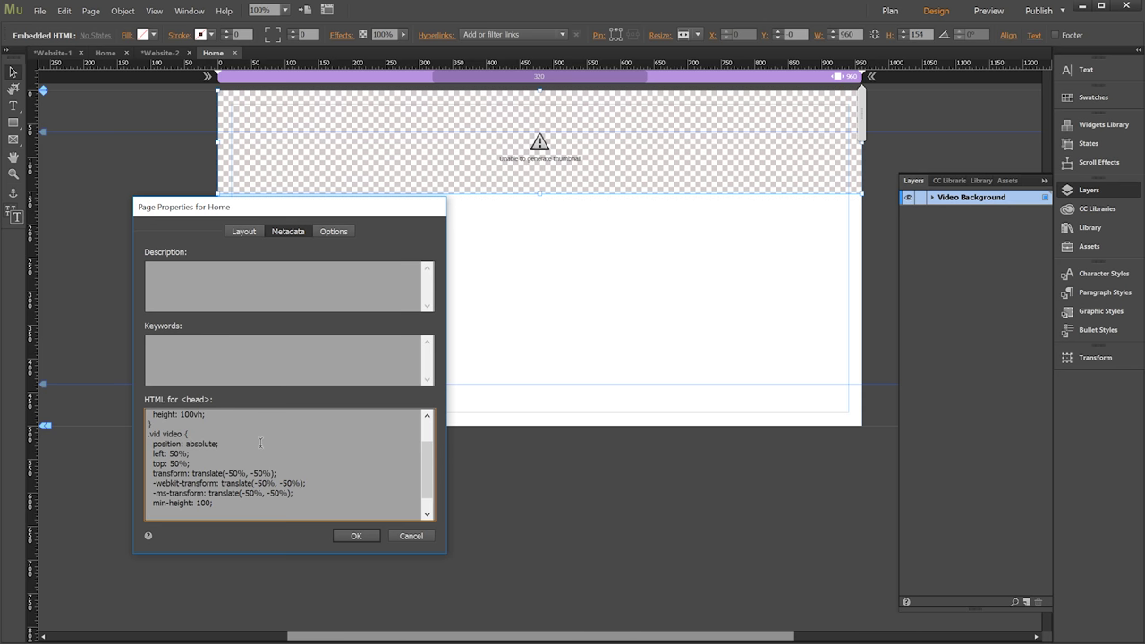
type("%")
key("Tab")
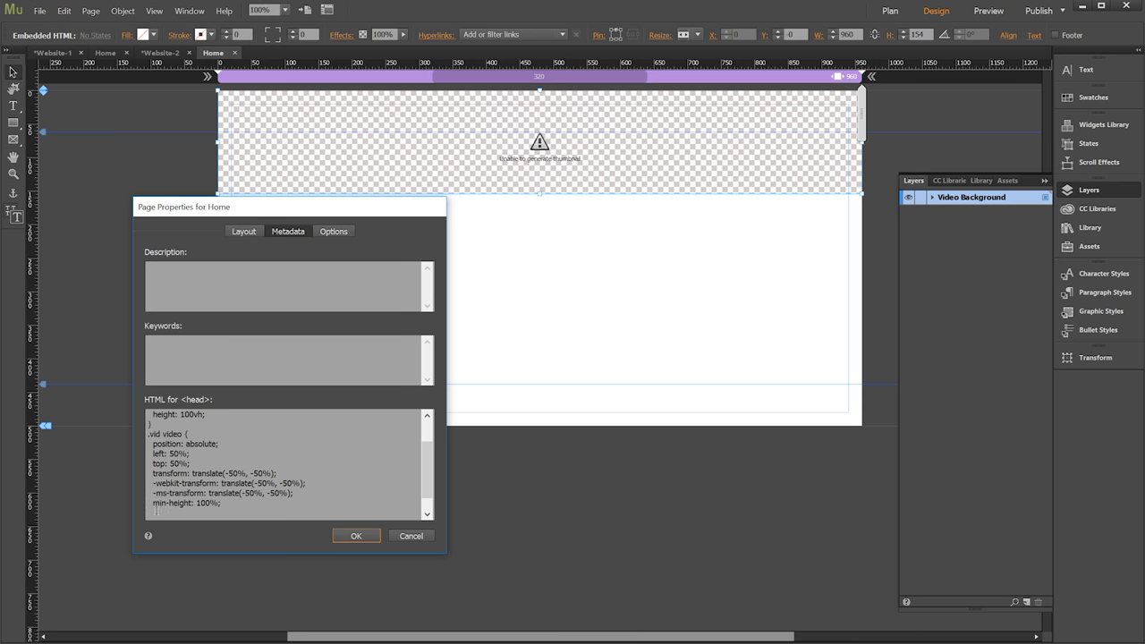
left_click(240, 510)
type("min-w")
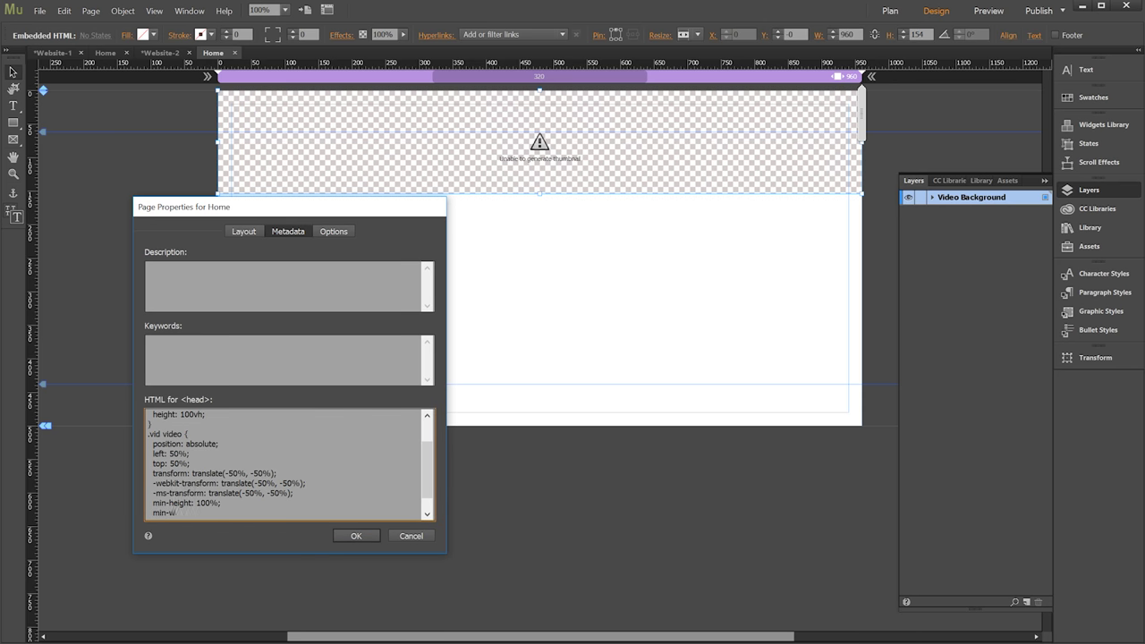
type("idth: 100%;")
scroll(337, 464, "down", 1)
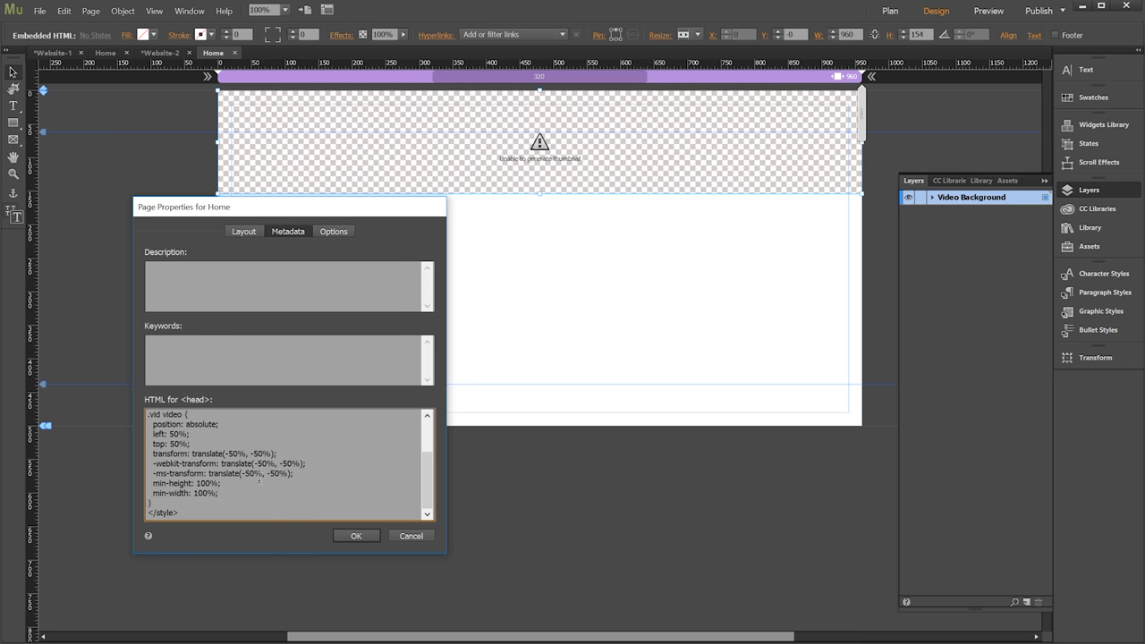
left_click(355, 536)
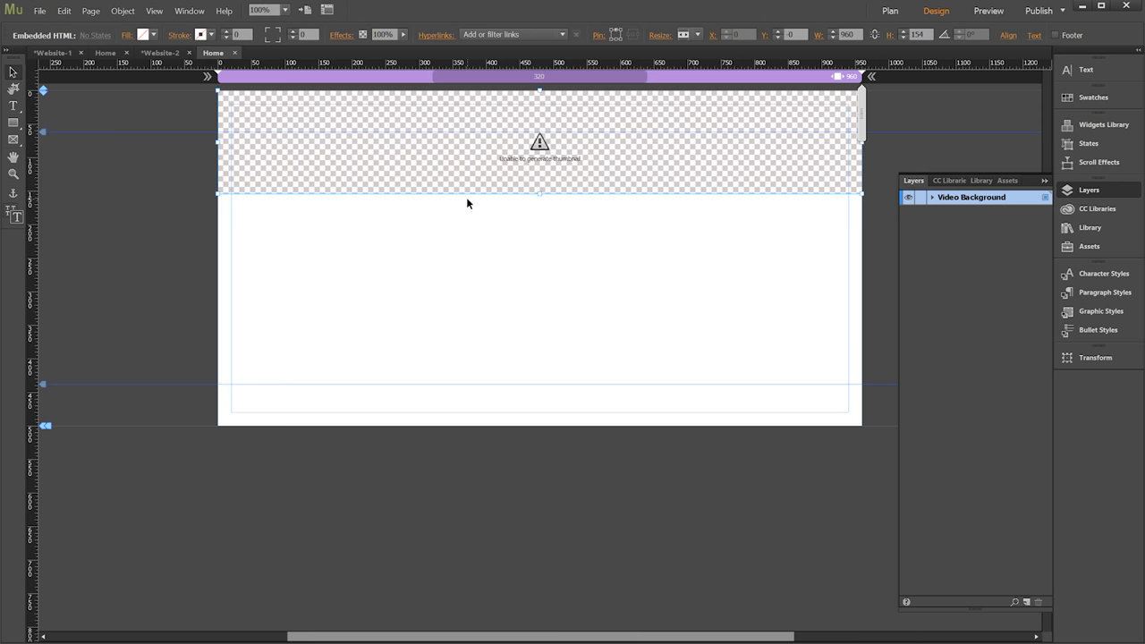
left_click(40, 11)
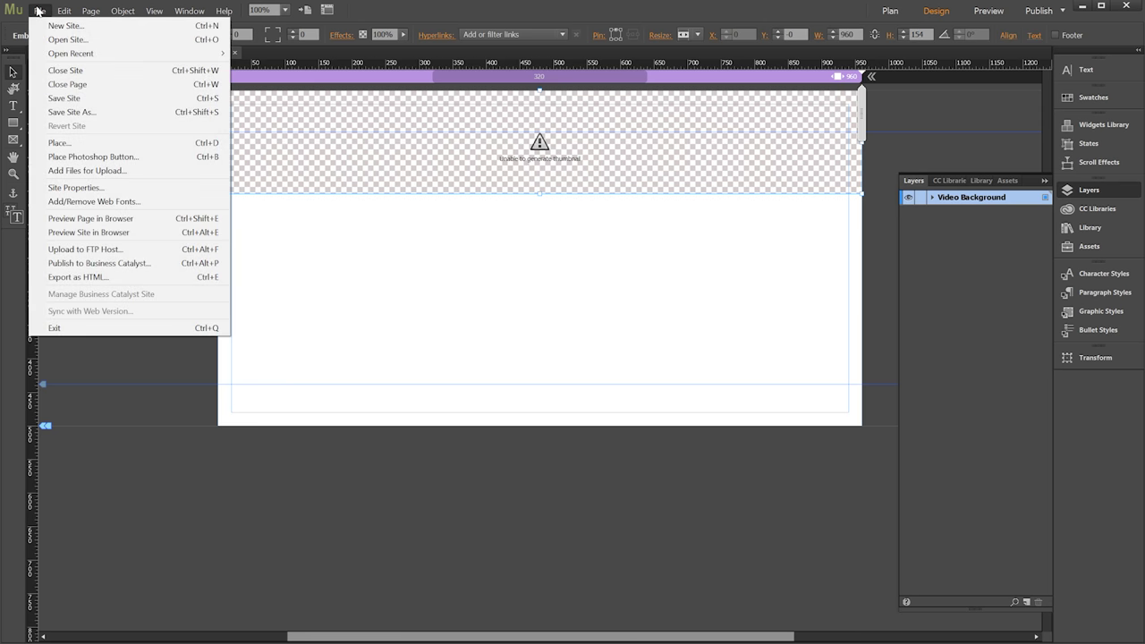
left_click(119, 220)
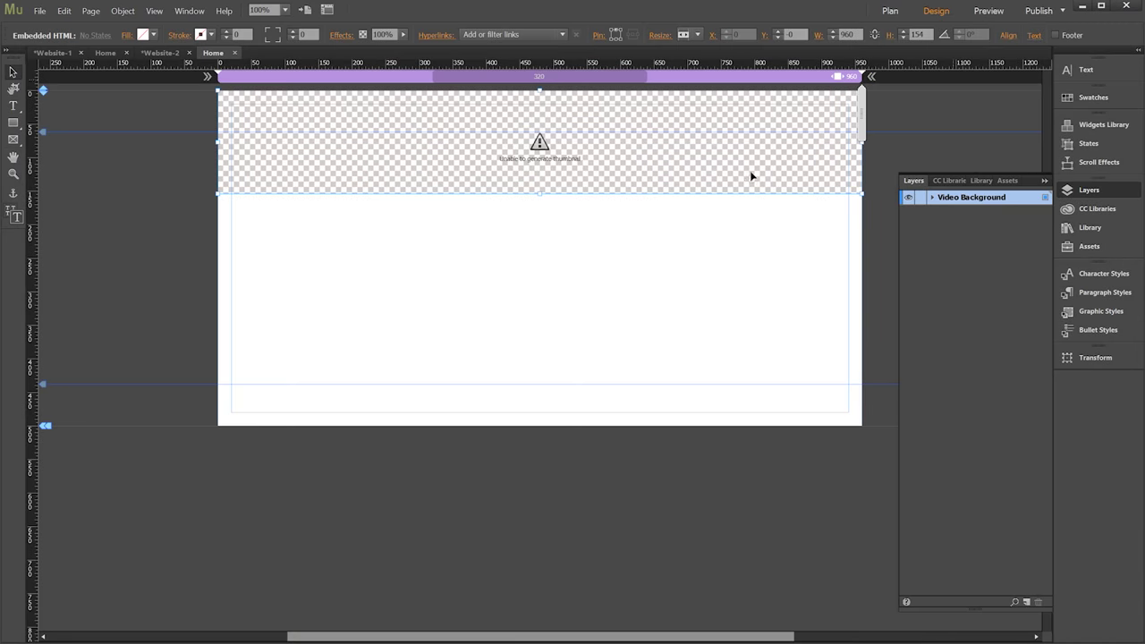
Step: On a new Layer 2 above Video Background, draw a 283×325 rectangle near the page centre
left_click(1025, 601)
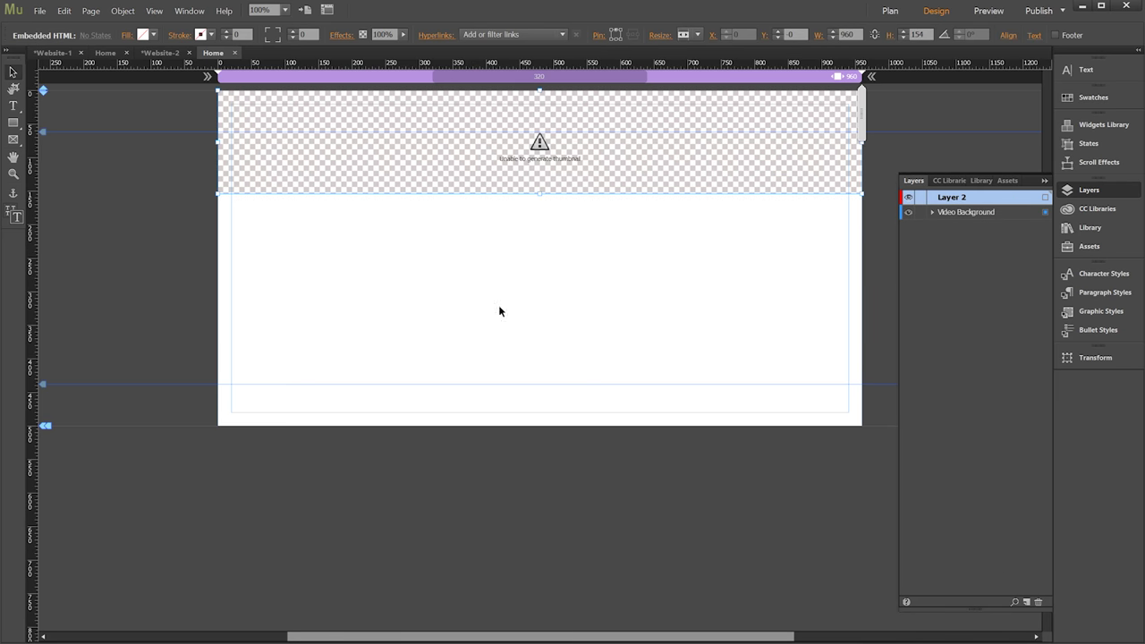
left_click(12, 122)
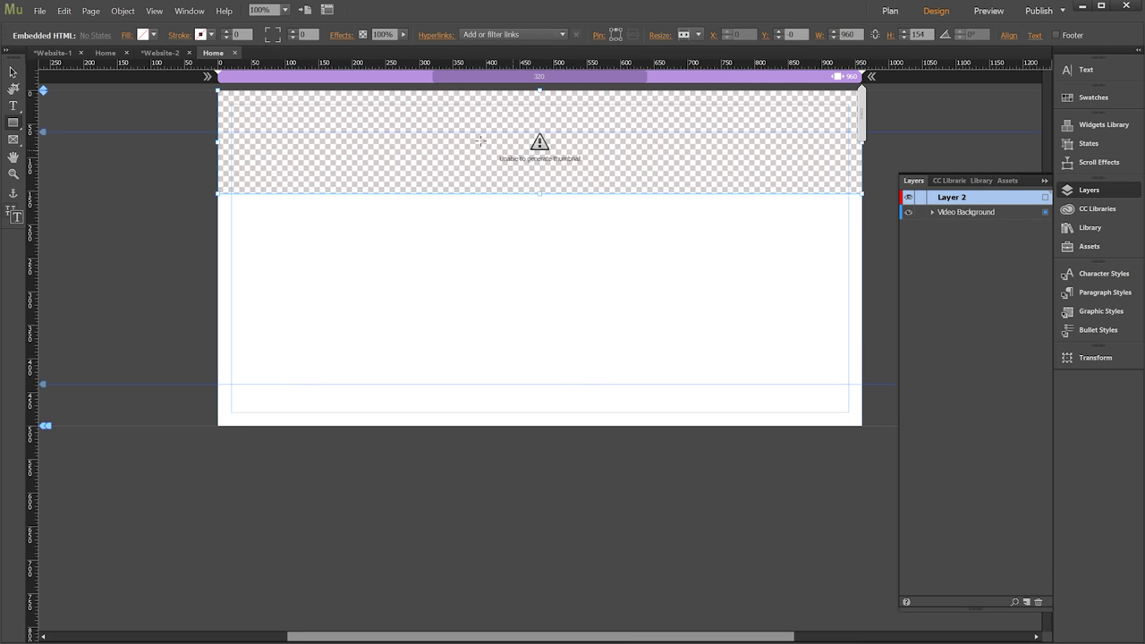
left_click_drag(450, 134, 640, 352)
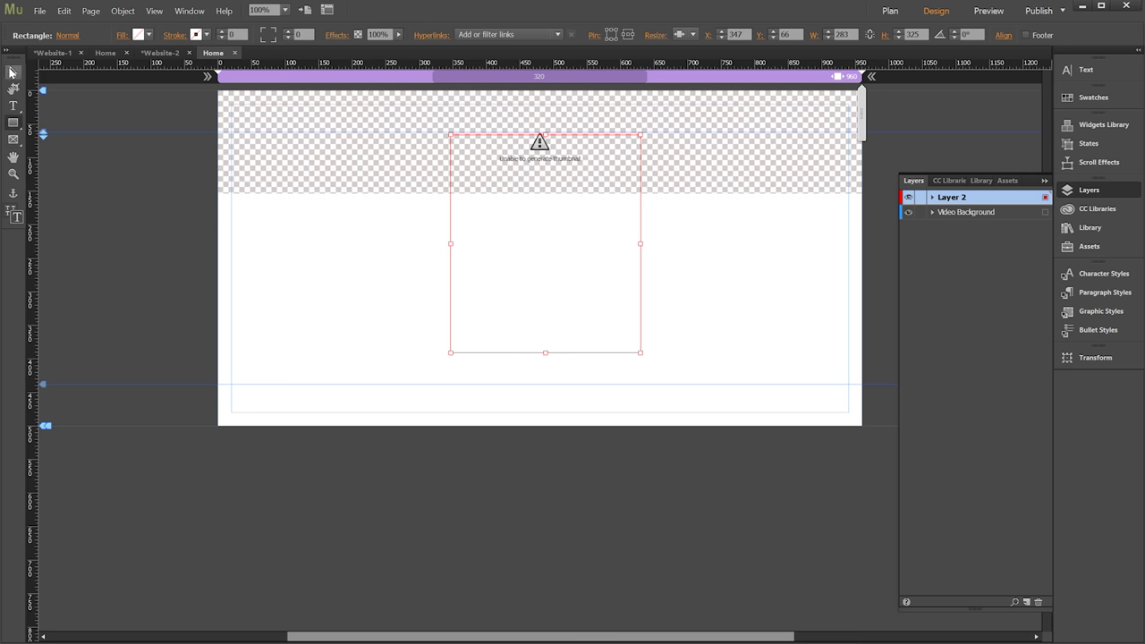
left_click(12, 71)
Step: Fill the rectangle with cyan #00FFFF and preview the page in the browser
left_click(146, 40)
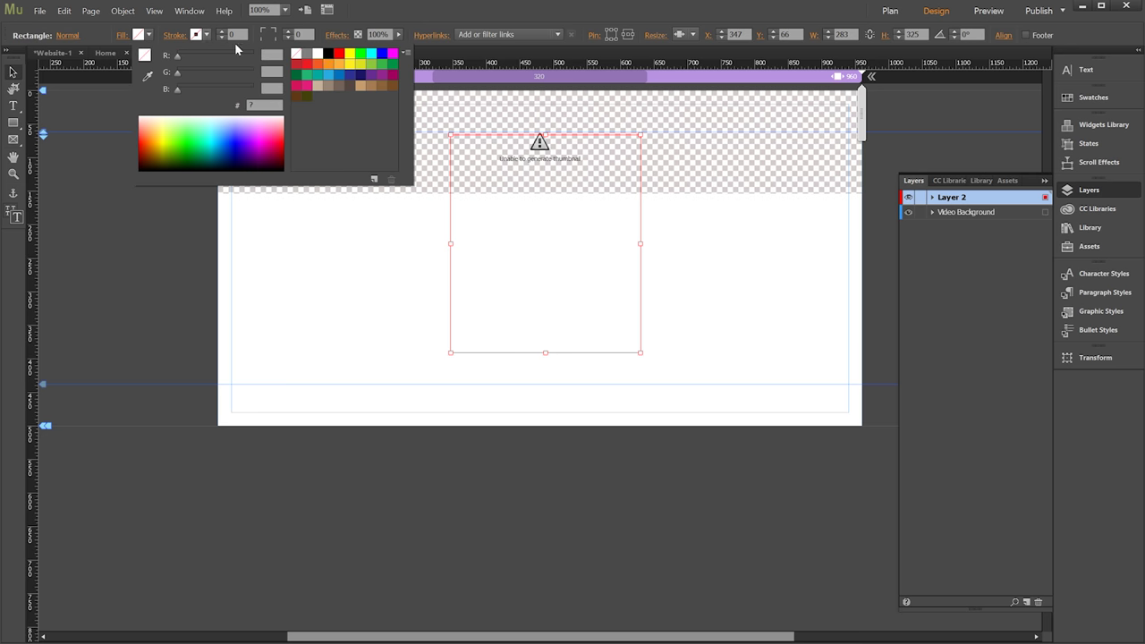
left_click(371, 53)
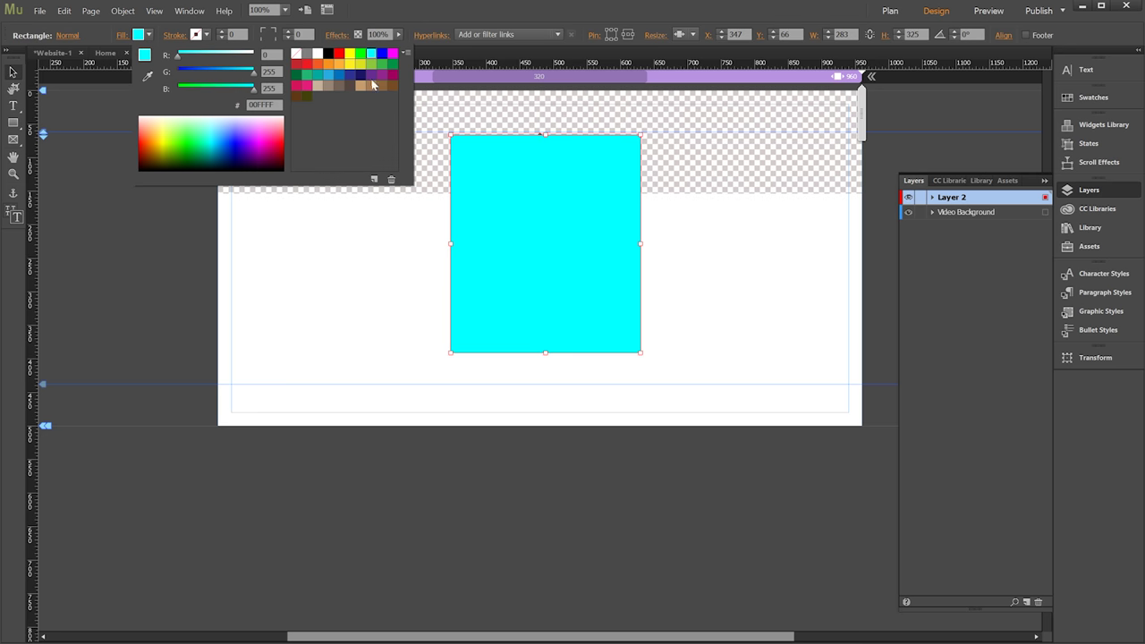
left_click(566, 287)
left_click(38, 11)
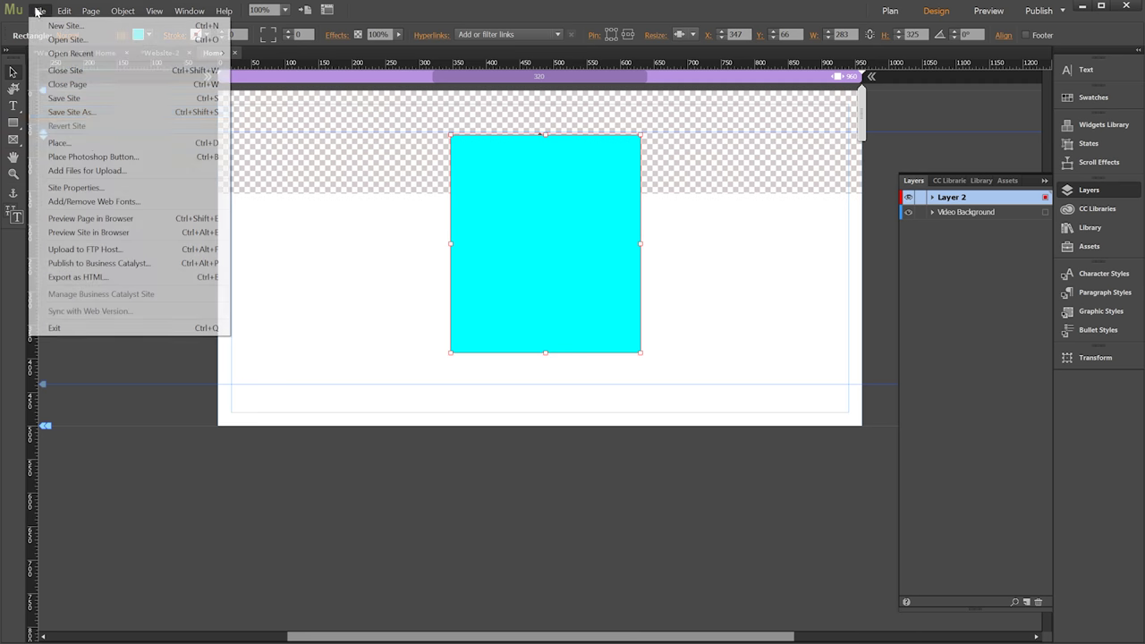
left_click(90, 218)
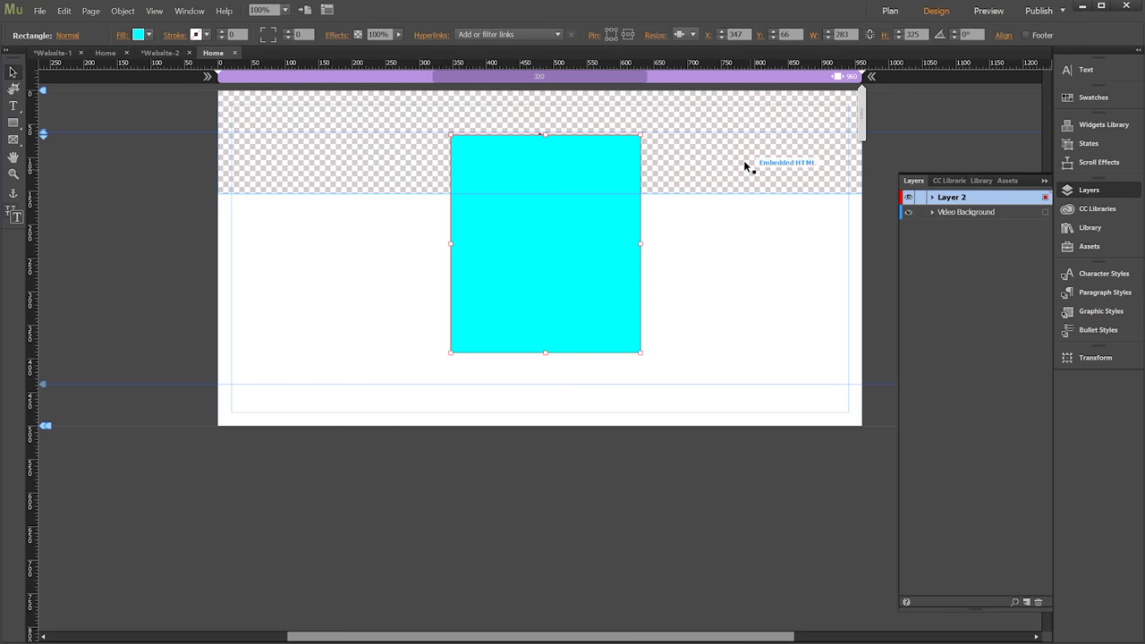
left_click(744, 166)
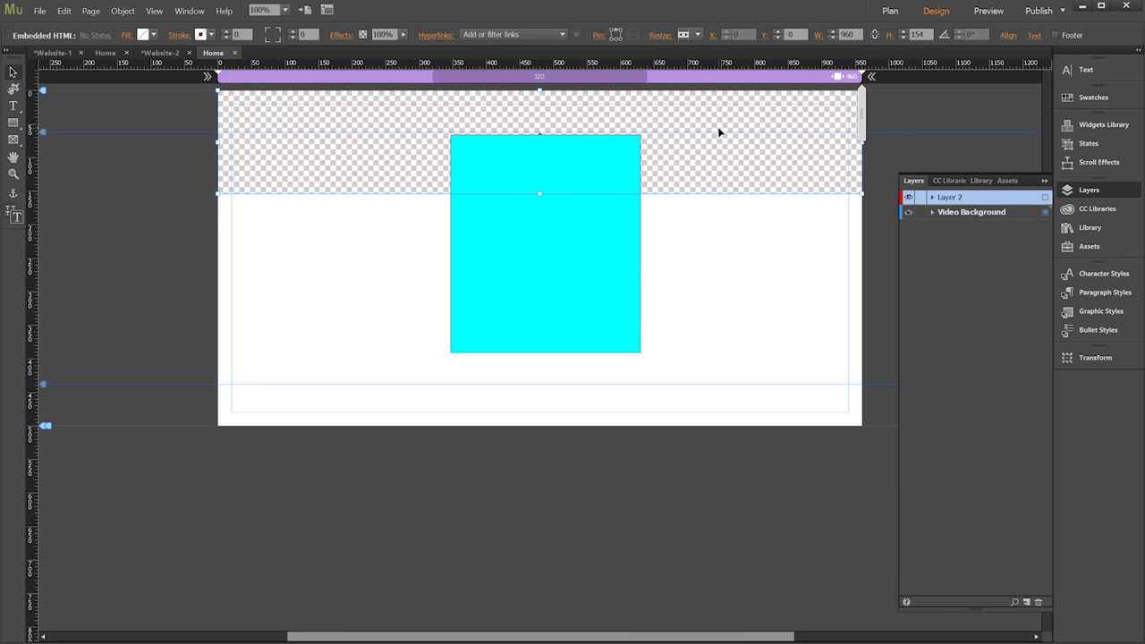